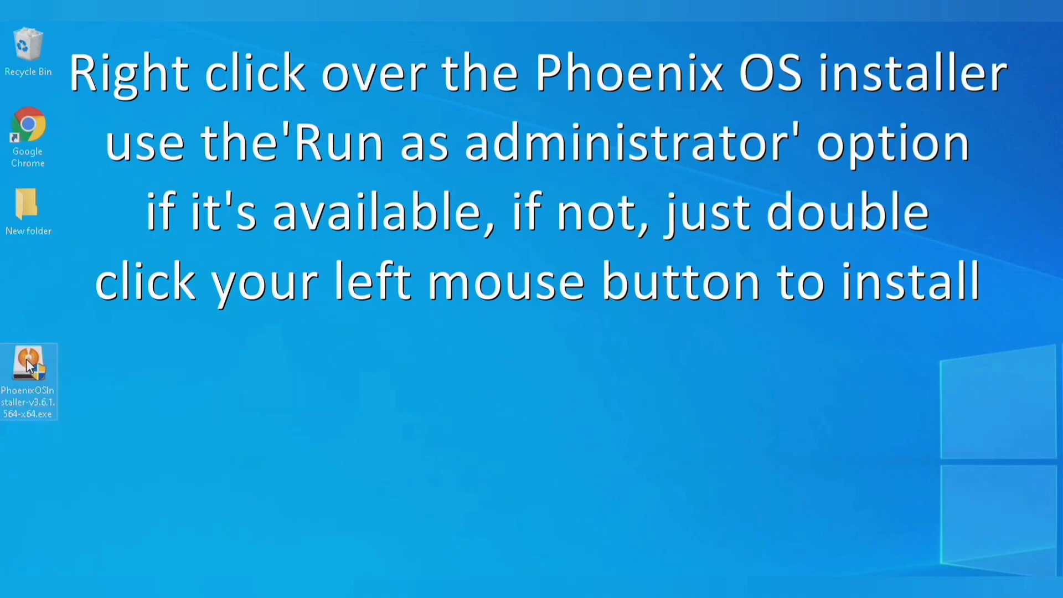
# Run the Phoenix OS installer from the desktop as administrator and allow it to make changes to the device
pyautogui.rightClick(28, 362)
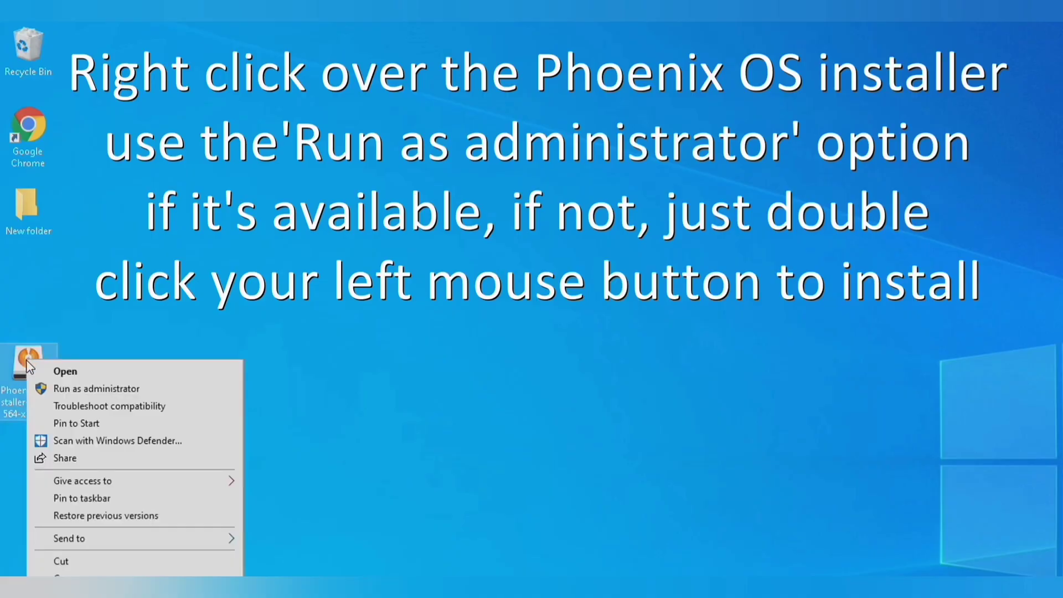
pyautogui.click(121, 390)
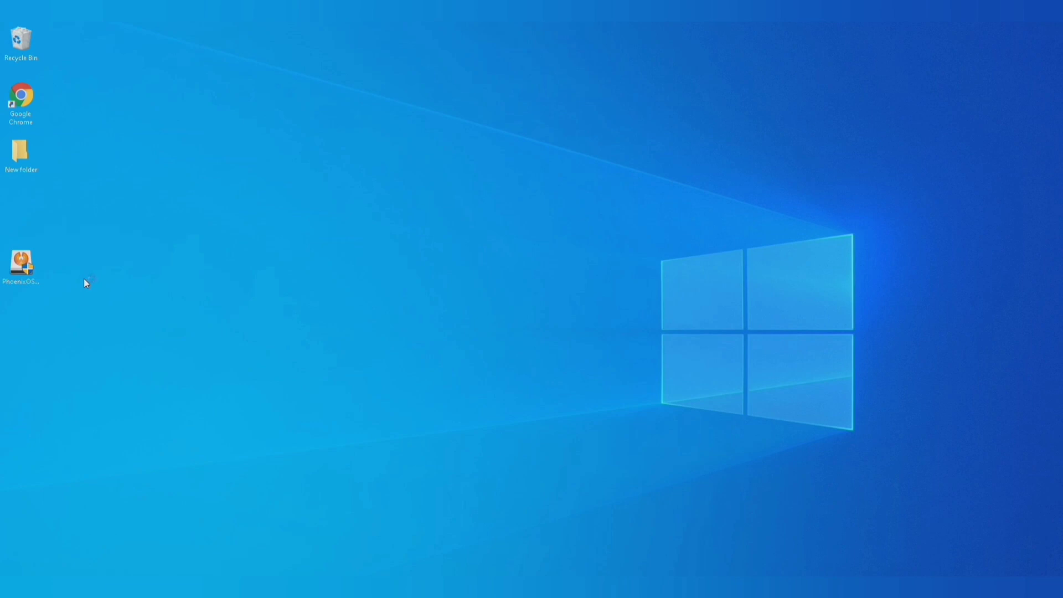
pyautogui.press('p')
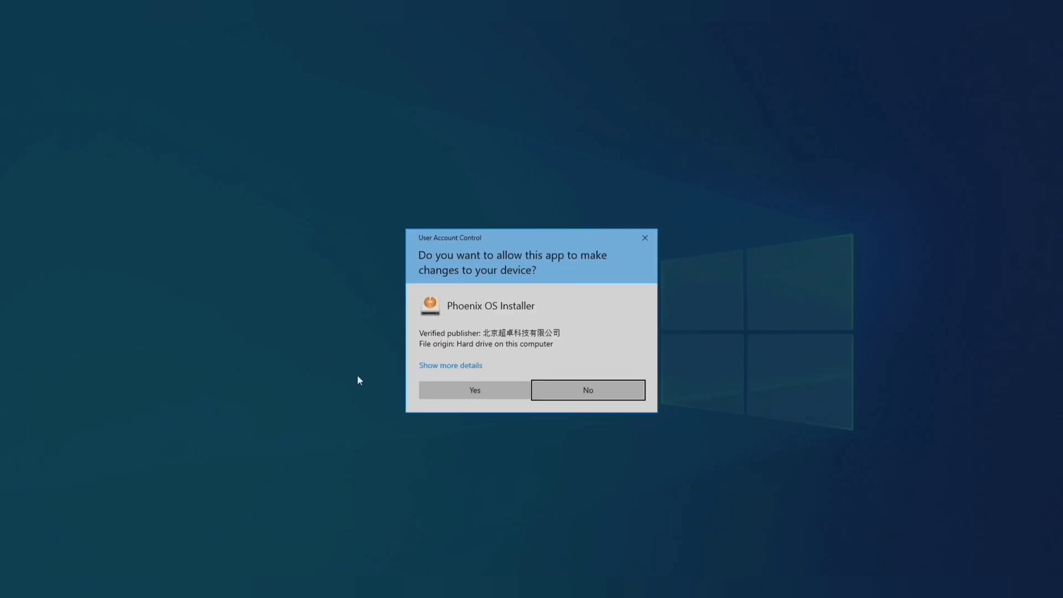
pyautogui.click(474, 390)
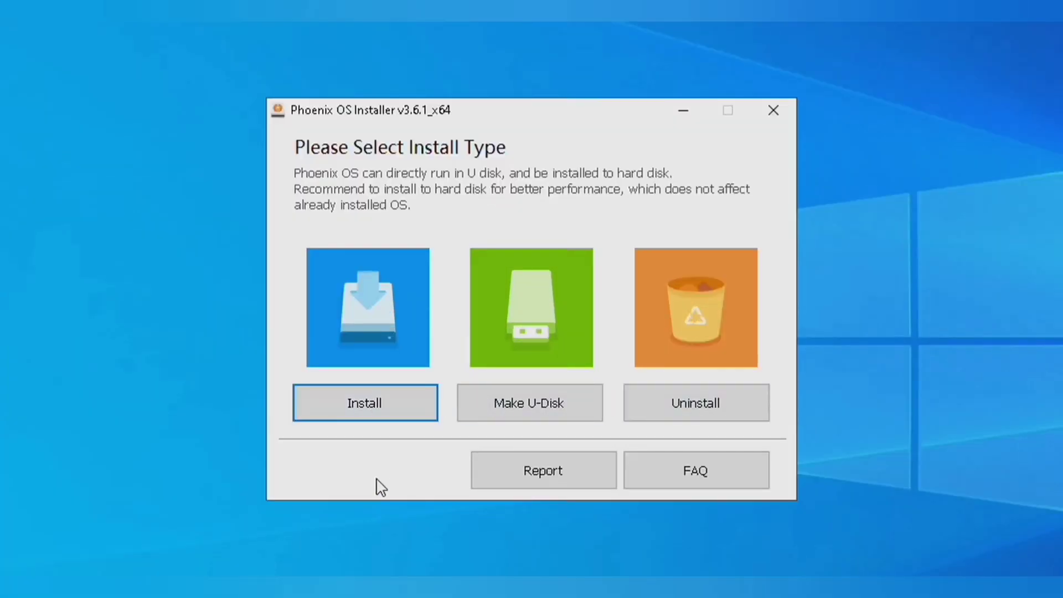
# Install Phoenix OS to hard disk C: with a data size of 32G
pyautogui.click(381, 411)
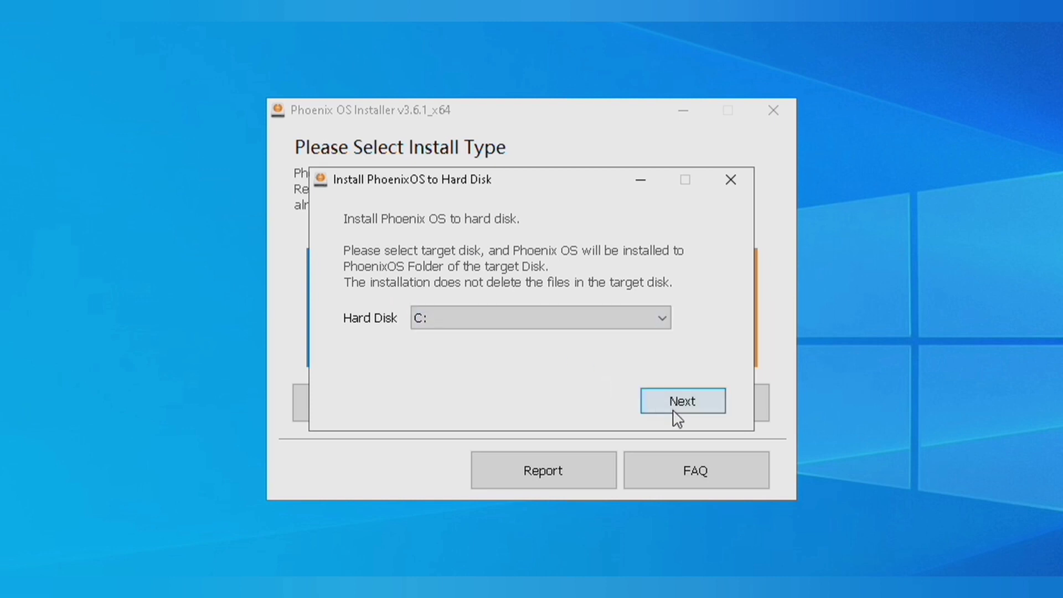
pyautogui.click(685, 401)
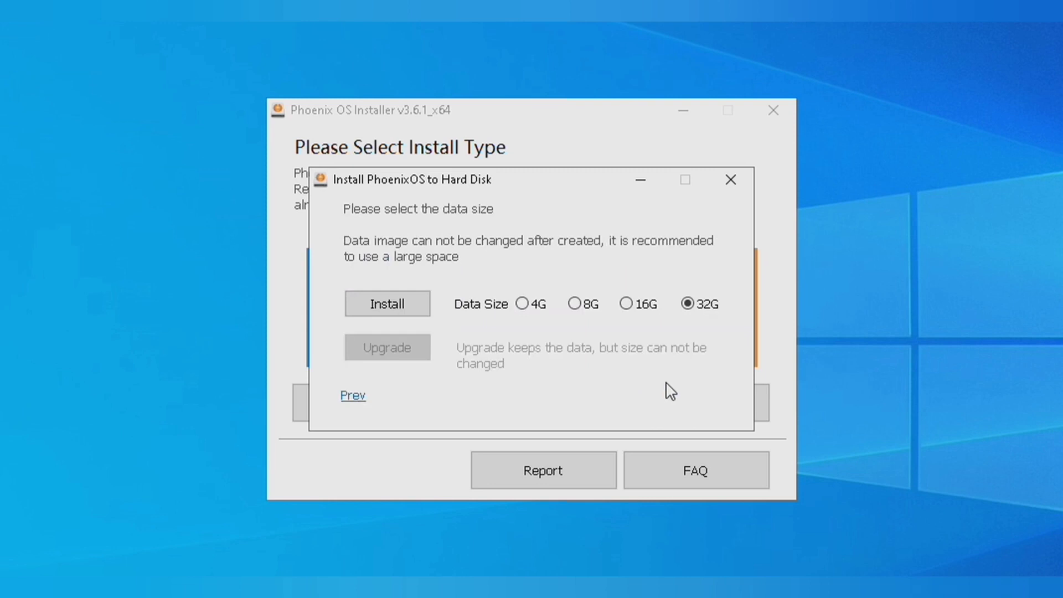
pyautogui.click(524, 306)
pyautogui.click(586, 310)
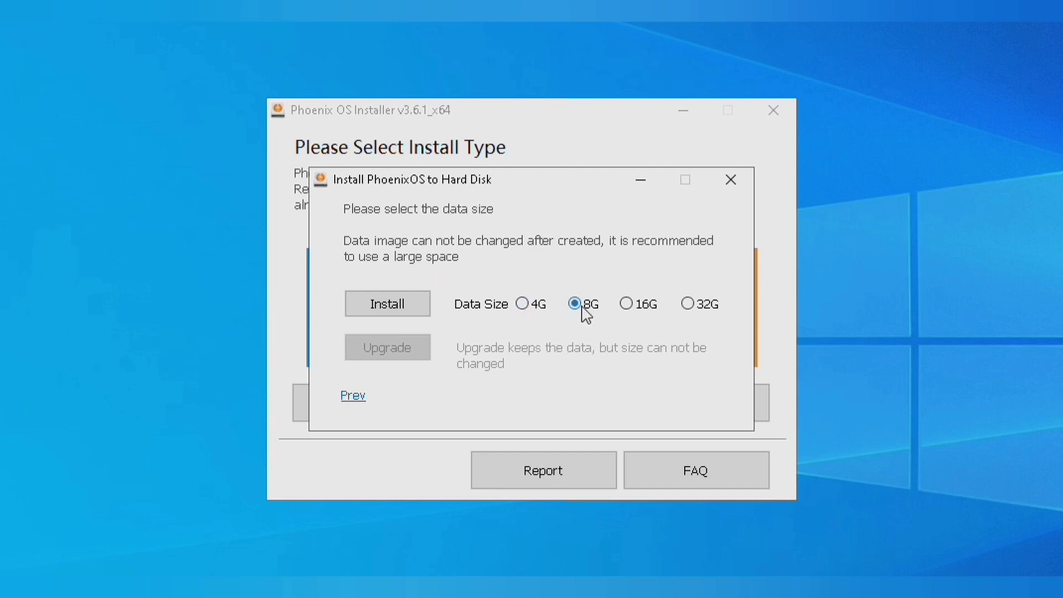
pyautogui.click(638, 309)
pyautogui.click(688, 309)
pyautogui.click(403, 308)
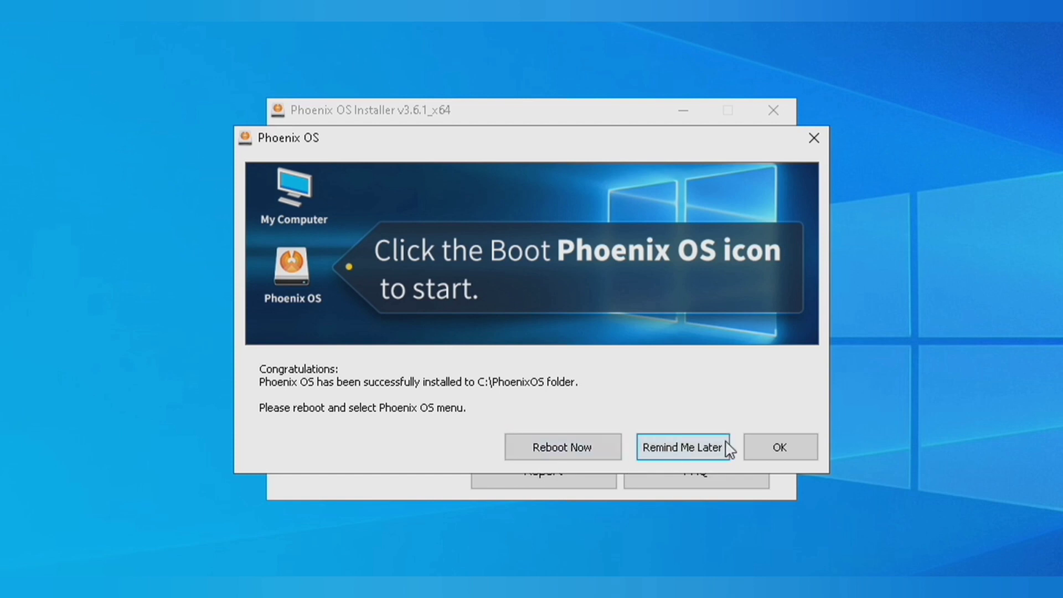
# Close the installation notice without rebooting, then launch Start Phoenix OS from the desktop and allow it to make changes
pyautogui.click(778, 445)
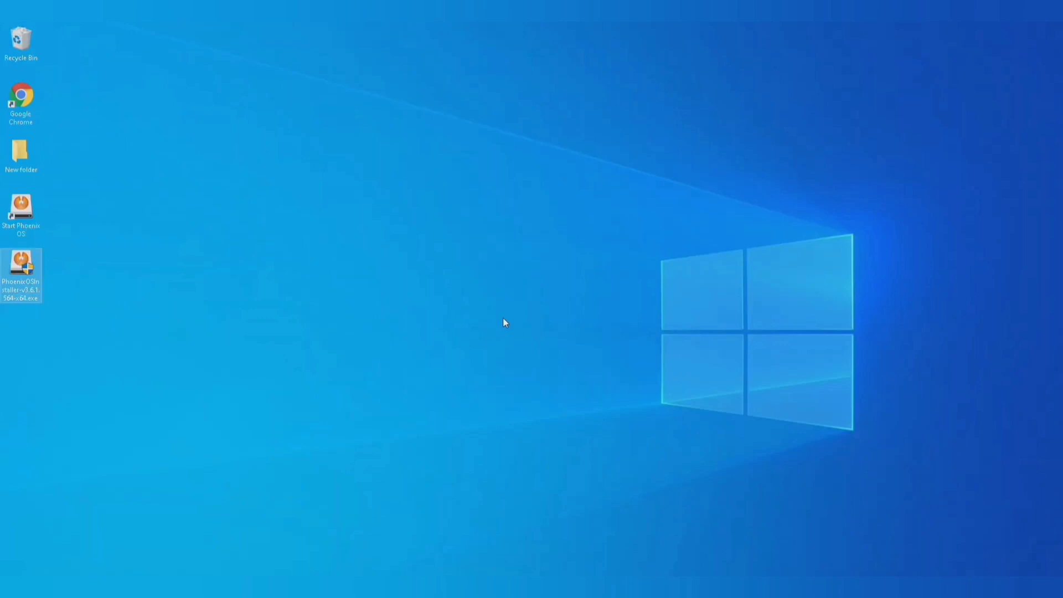
pyautogui.click(504, 320)
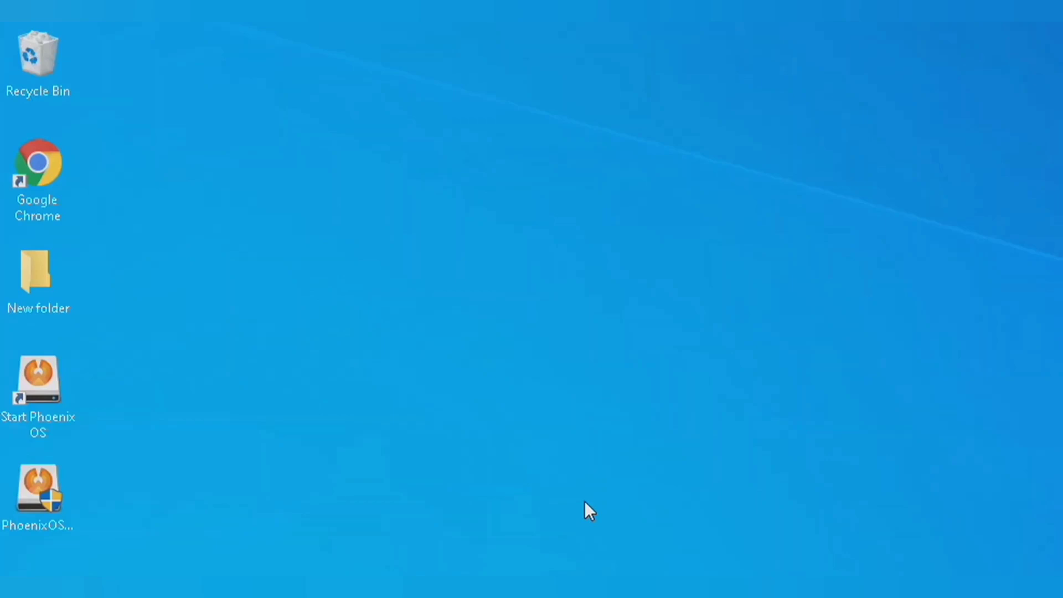
pyautogui.doubleClick(41, 377)
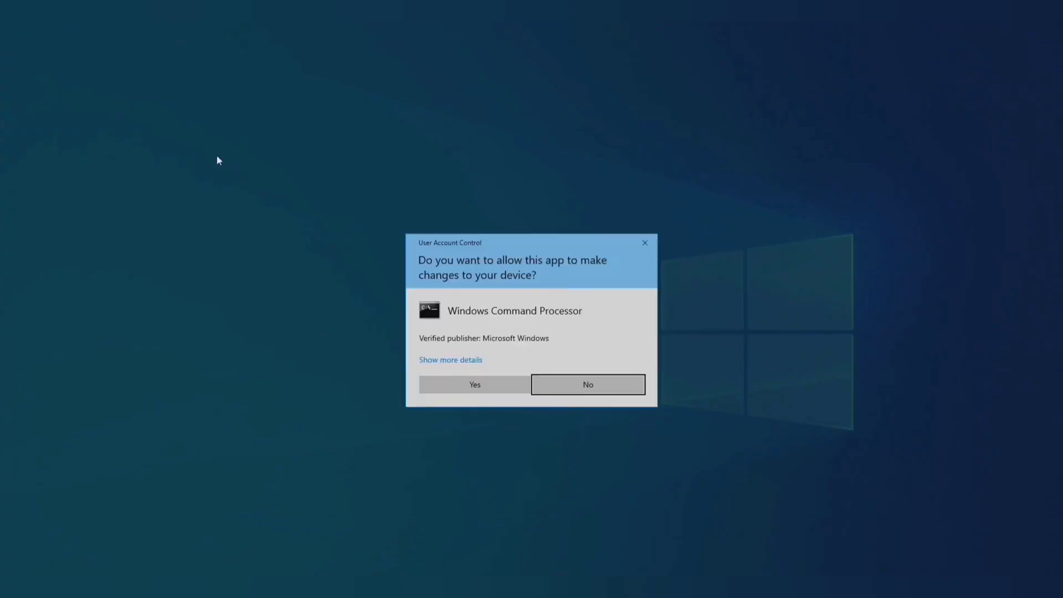
pyautogui.click(485, 383)
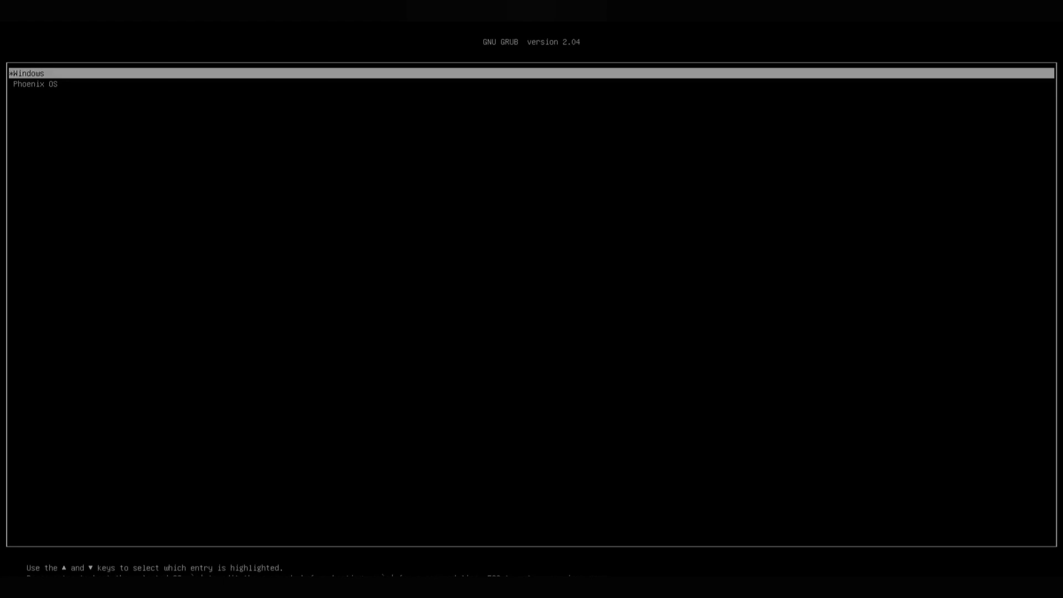
# Boot the Phoenix OS entry from the GRUB boot list
pyautogui.press('Down')
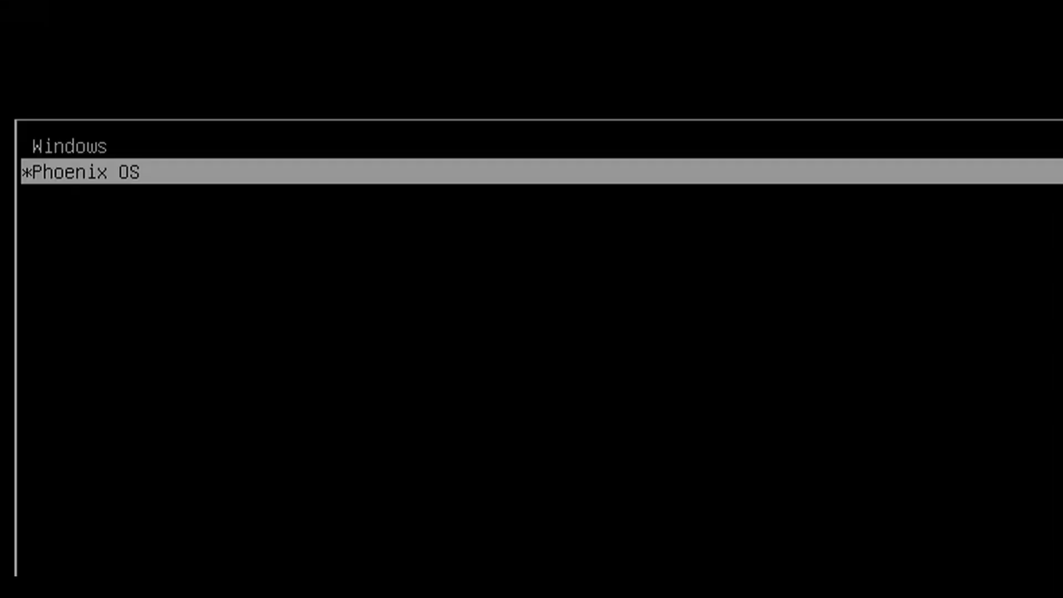
pyautogui.press('Up')
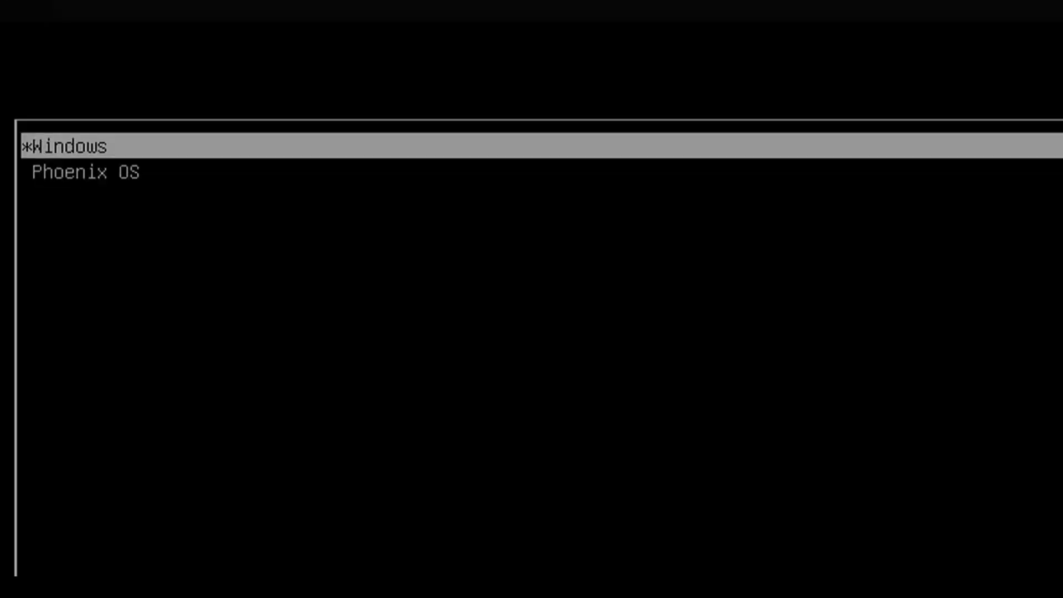
pyautogui.press('Down')
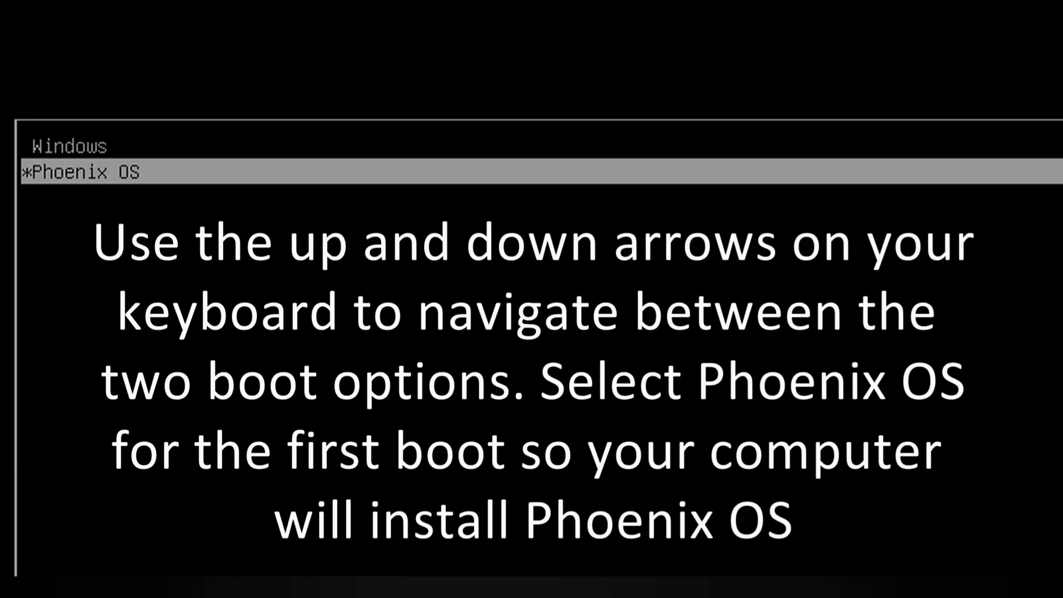
pyautogui.press('Up')
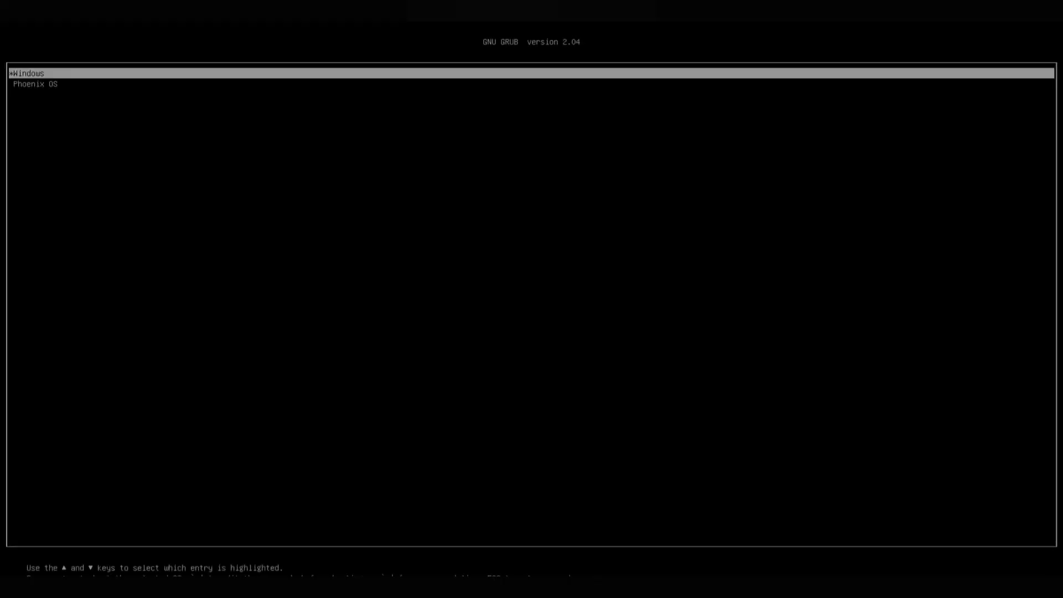
pyautogui.press('Down')
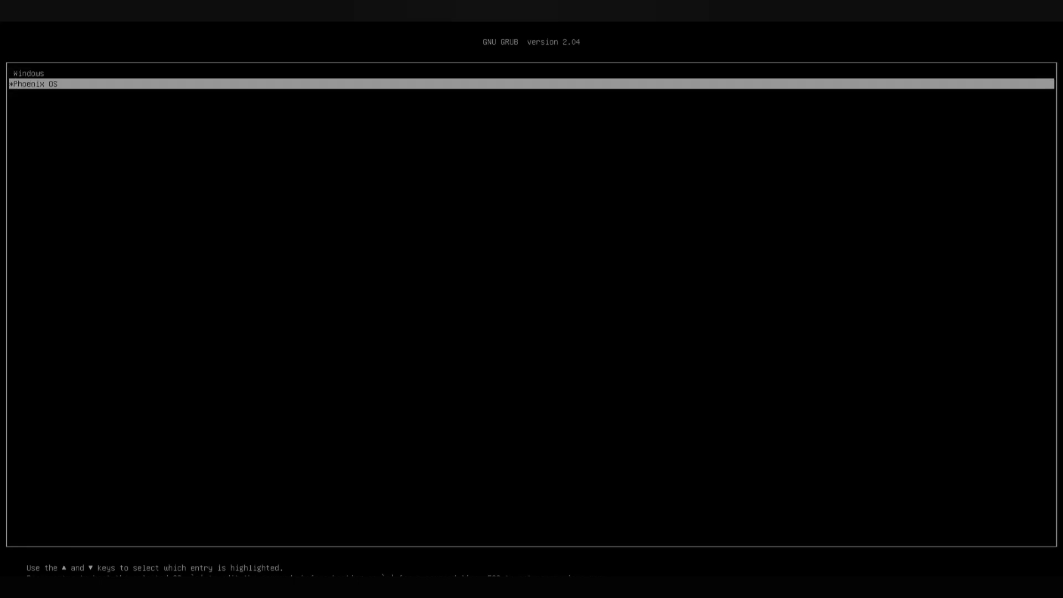
pyautogui.press('Return')
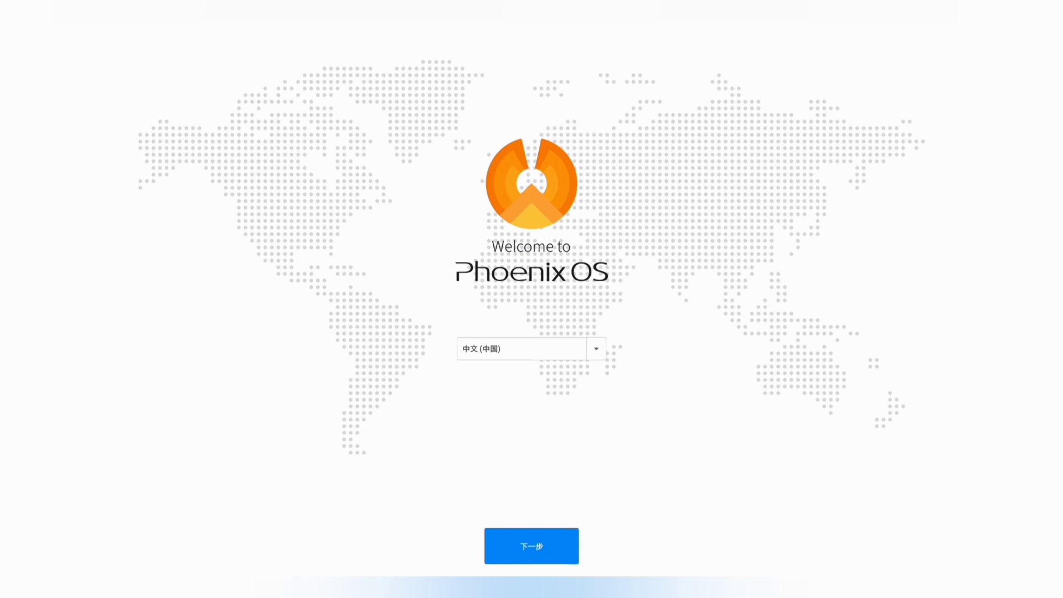
# Set the system language to English (United States), accept the user license agreement and continue past the network setup
pyautogui.click(603, 350)
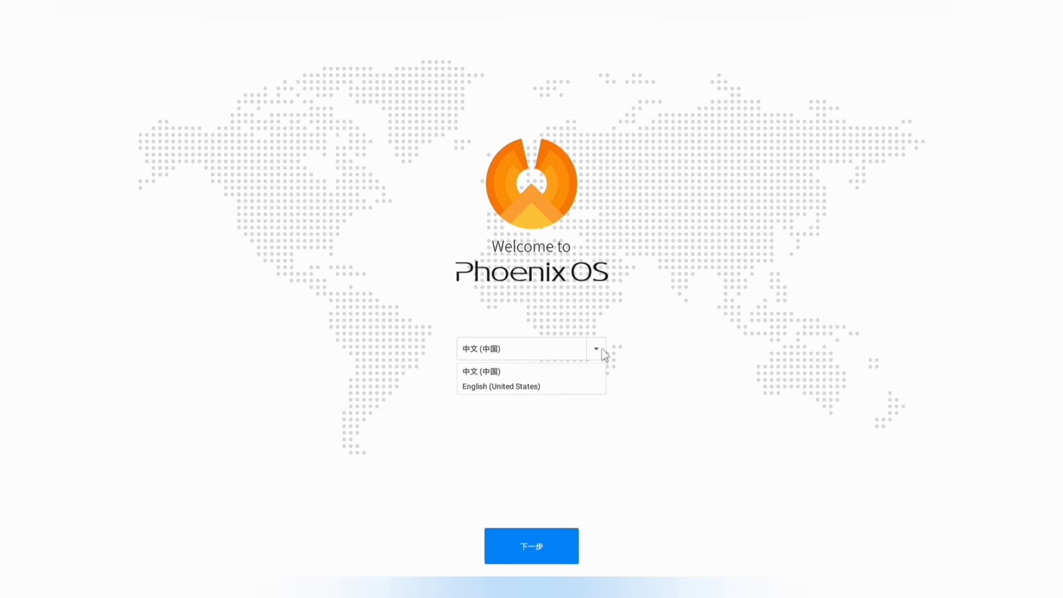
pyautogui.click(478, 387)
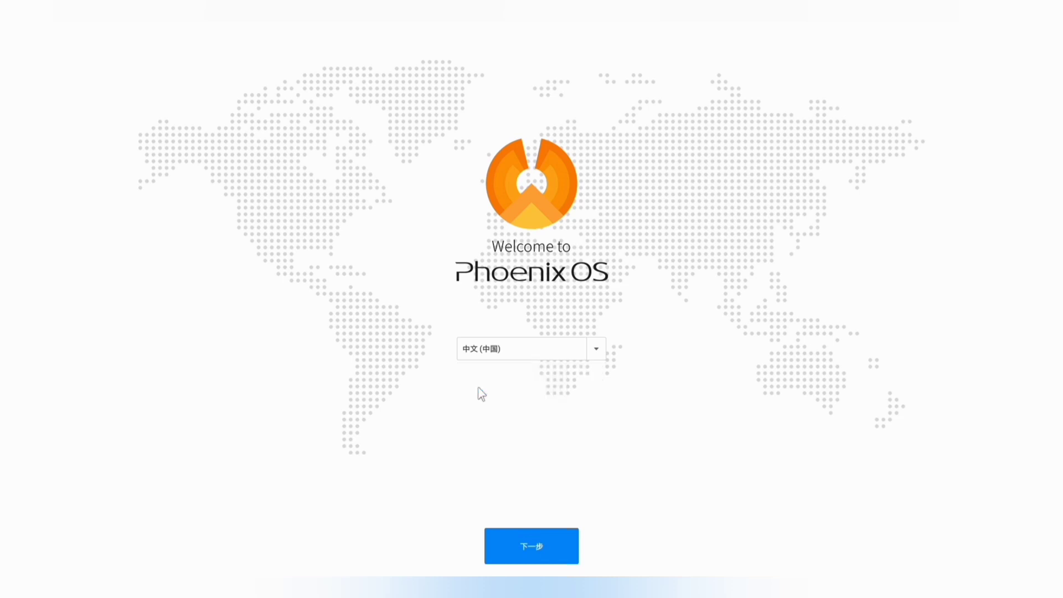
pyautogui.click(531, 546)
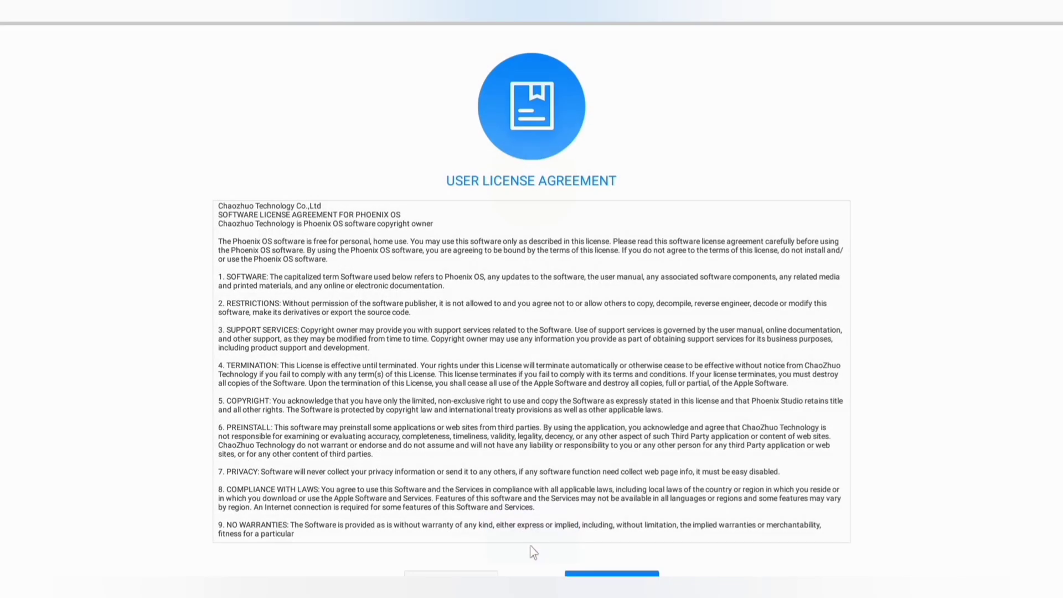
pyautogui.click(612, 571)
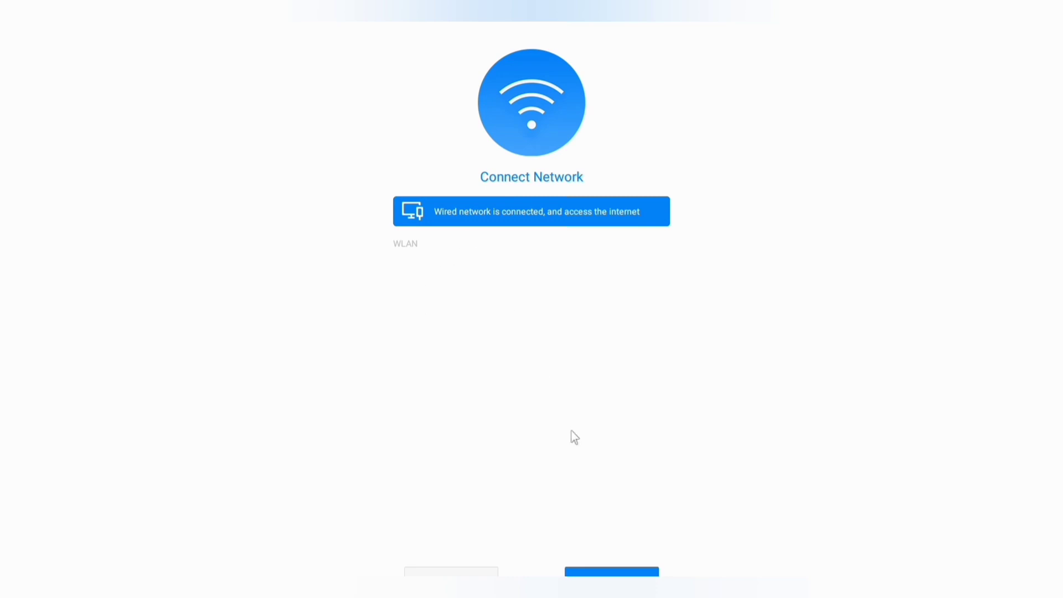
pyautogui.press('Return')
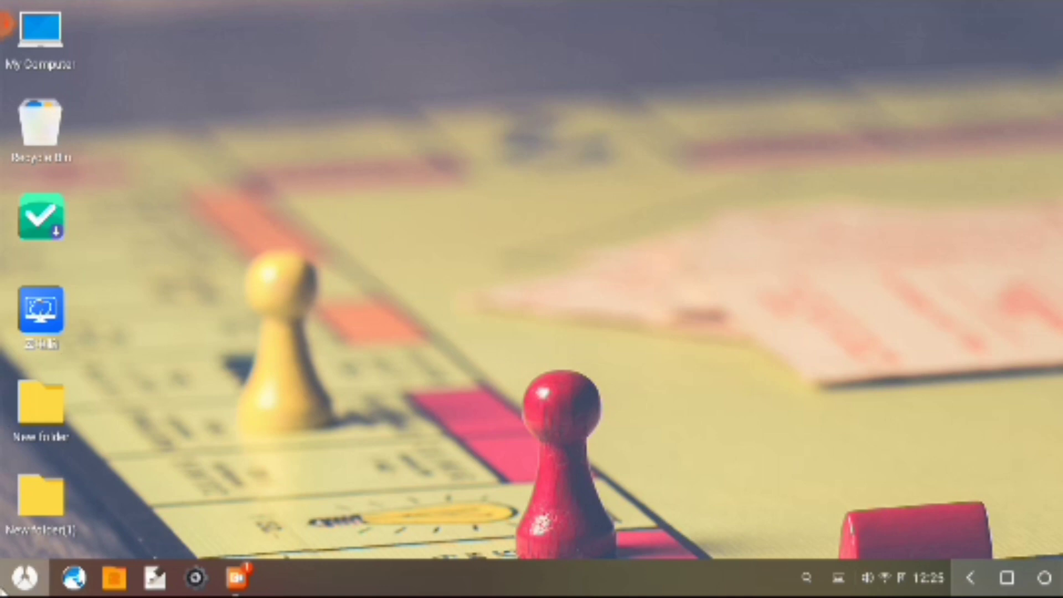
# Examine the installed apps in the launcher and refresh the Phoenix OS desktop
pyautogui.click(5, 590)
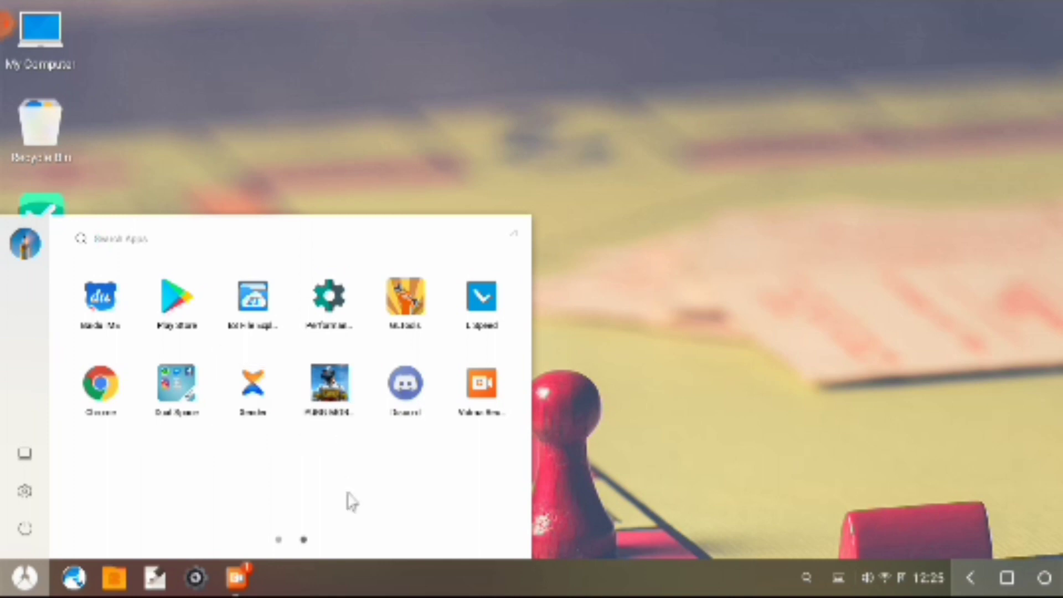
pyautogui.click(652, 308)
pyautogui.rightClick(484, 186)
pyautogui.click(517, 328)
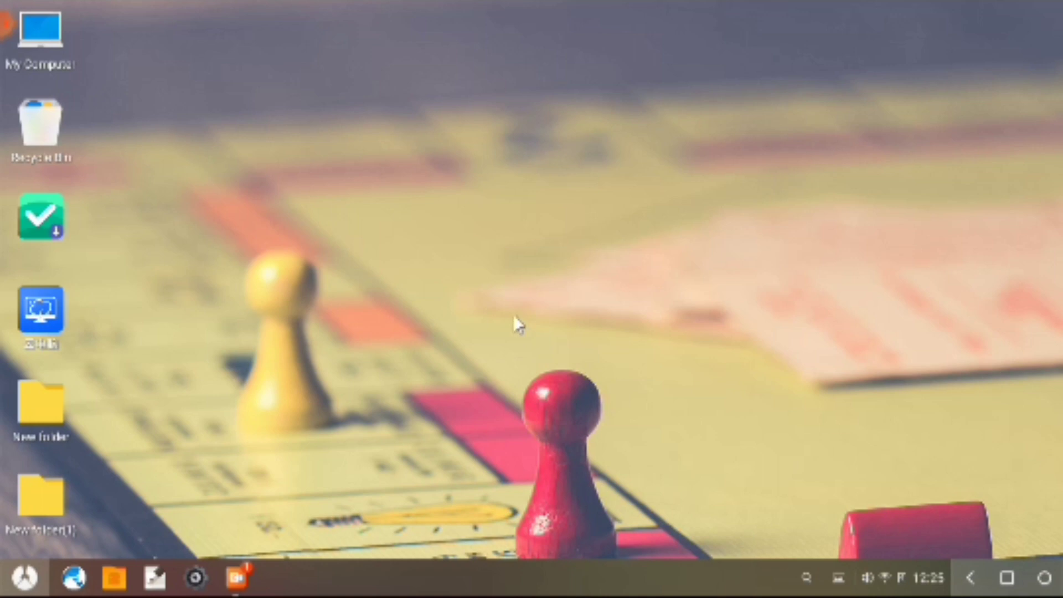
pyautogui.rightClick(551, 213)
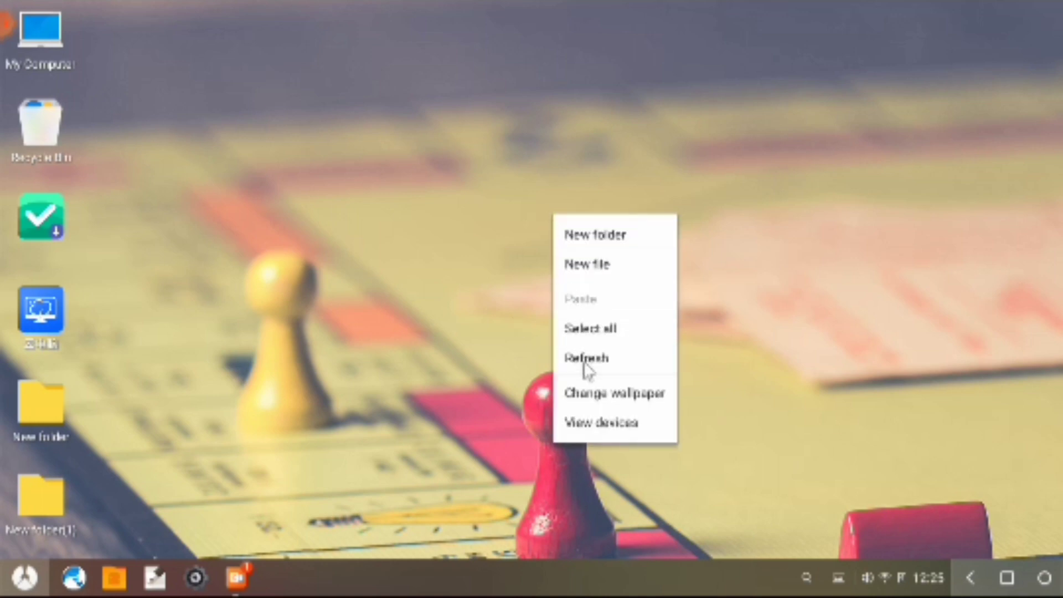
pyautogui.click(586, 360)
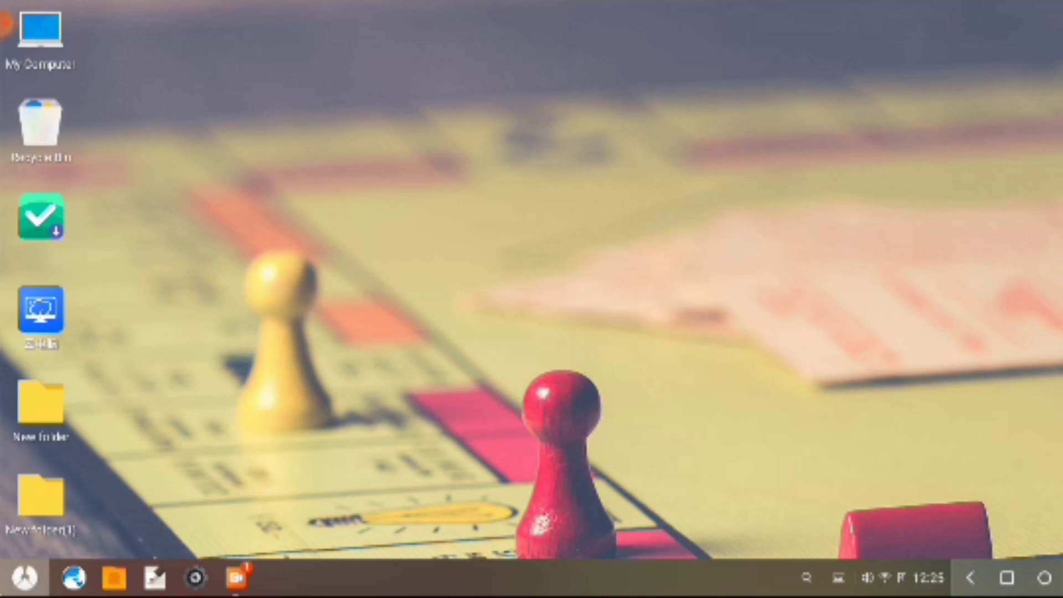
pyautogui.click(24, 578)
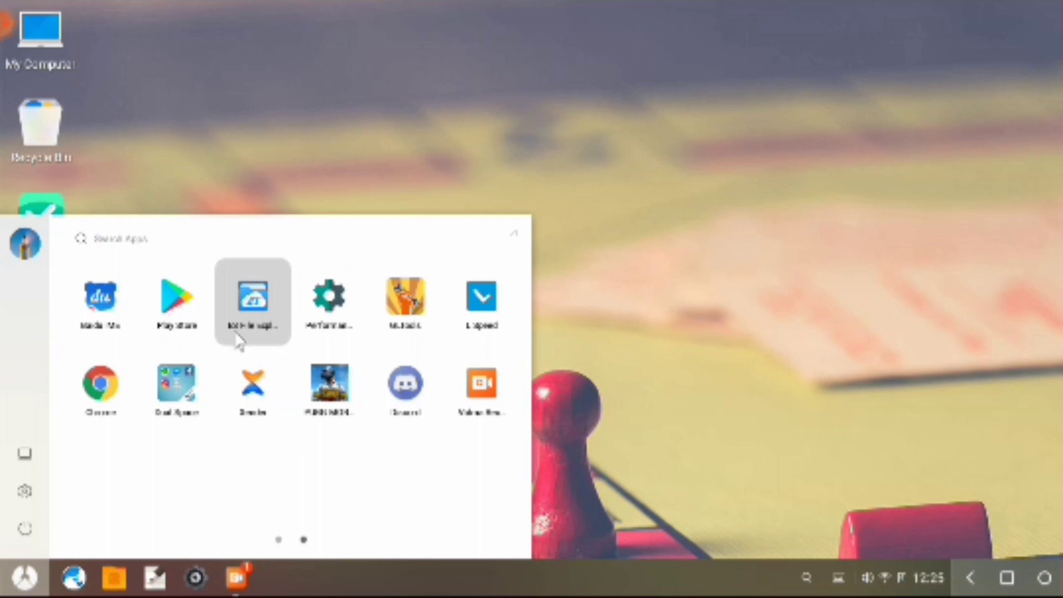
pyautogui.click(687, 298)
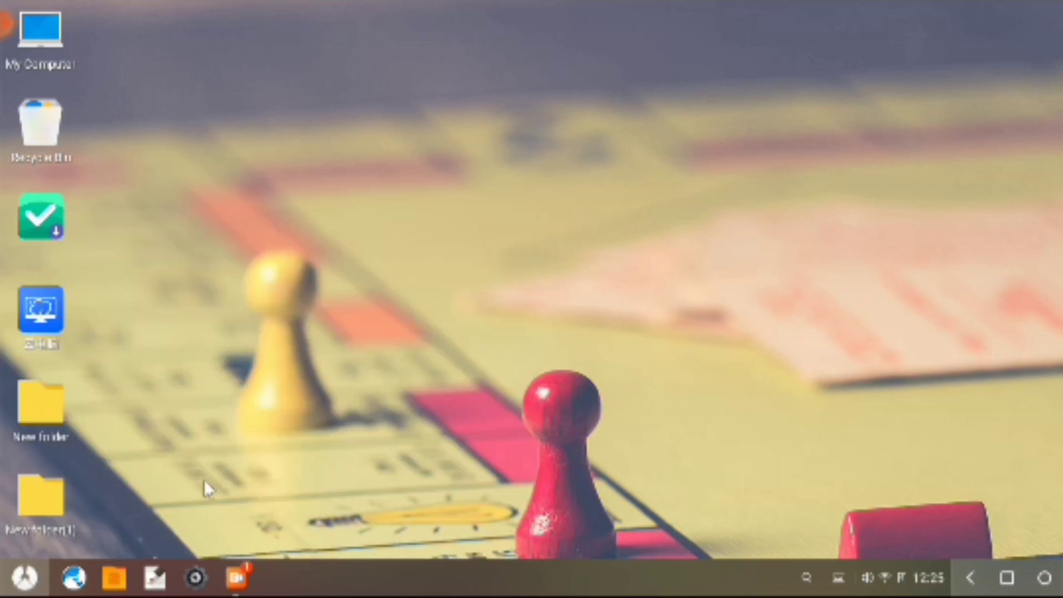
# Search Google for "es explorer" in the browser, view the Uptodown page for ES File Explorer, and close the browser
pyautogui.click(83, 579)
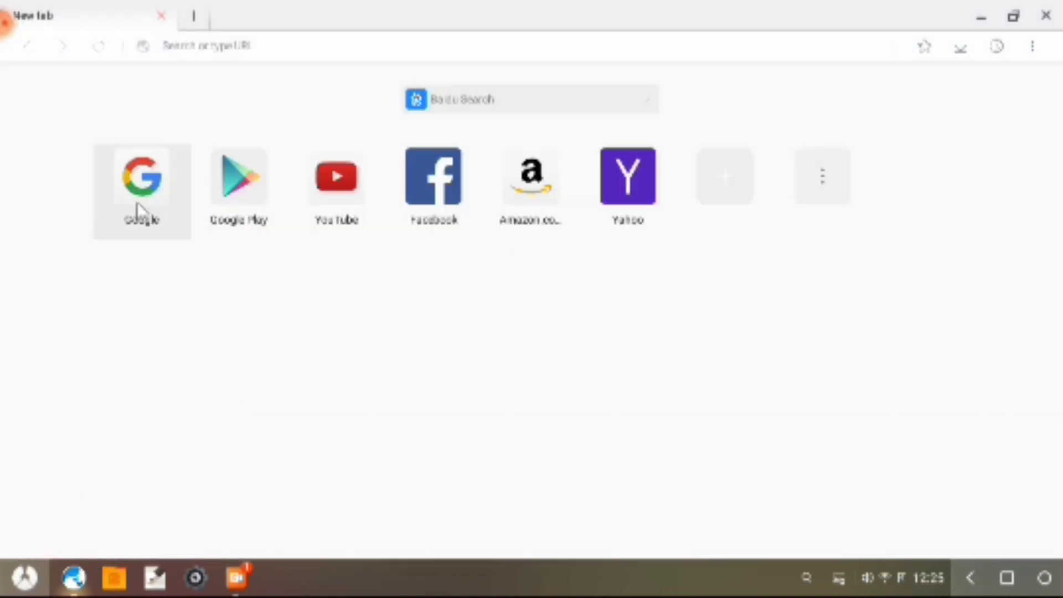
pyautogui.click(138, 210)
pyautogui.write('e')
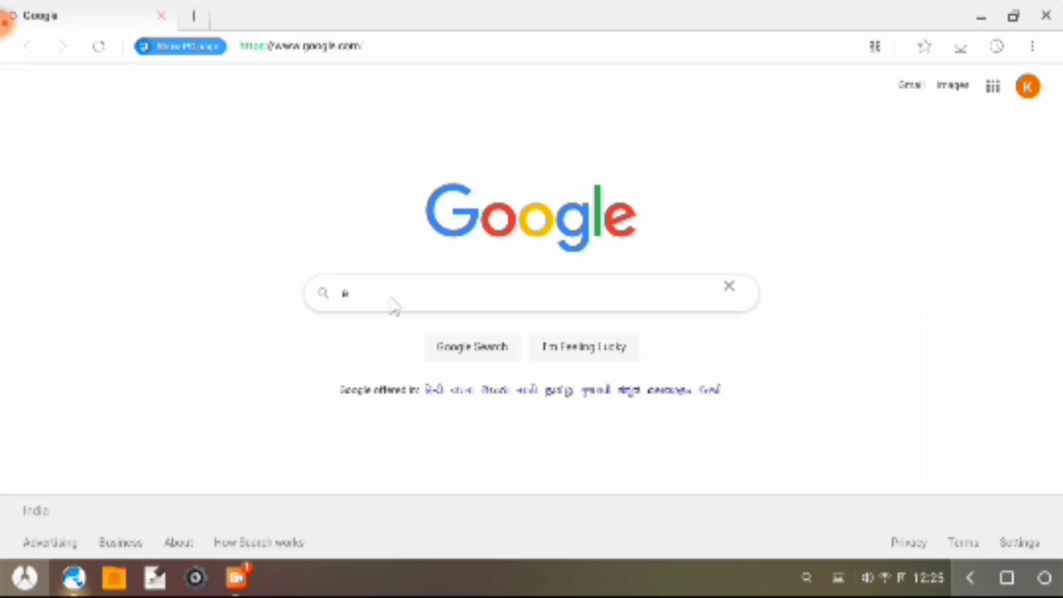
pyautogui.write('s')
pyautogui.click(373, 328)
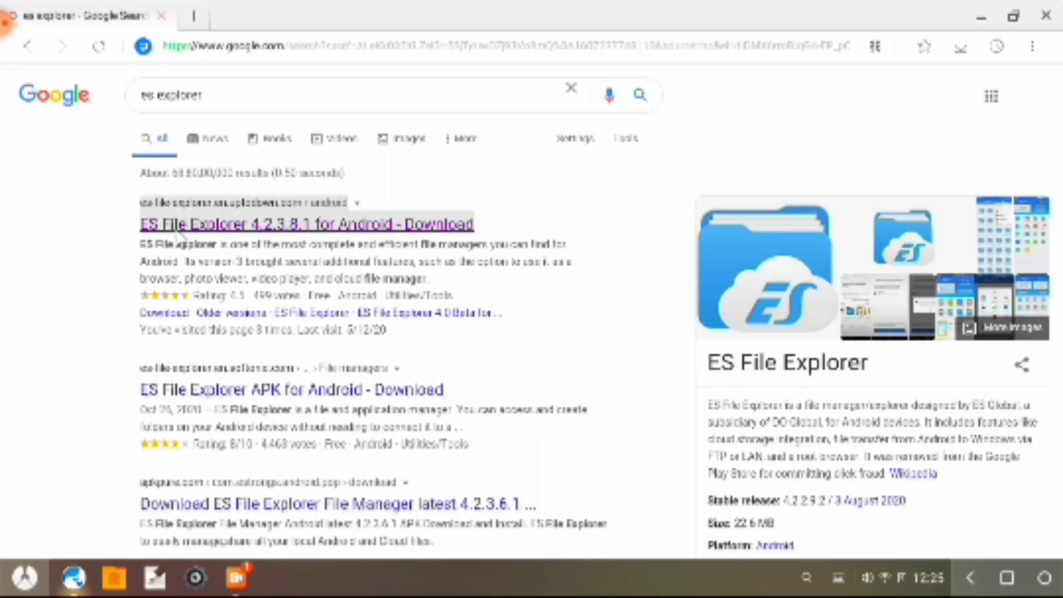
pyautogui.click(179, 231)
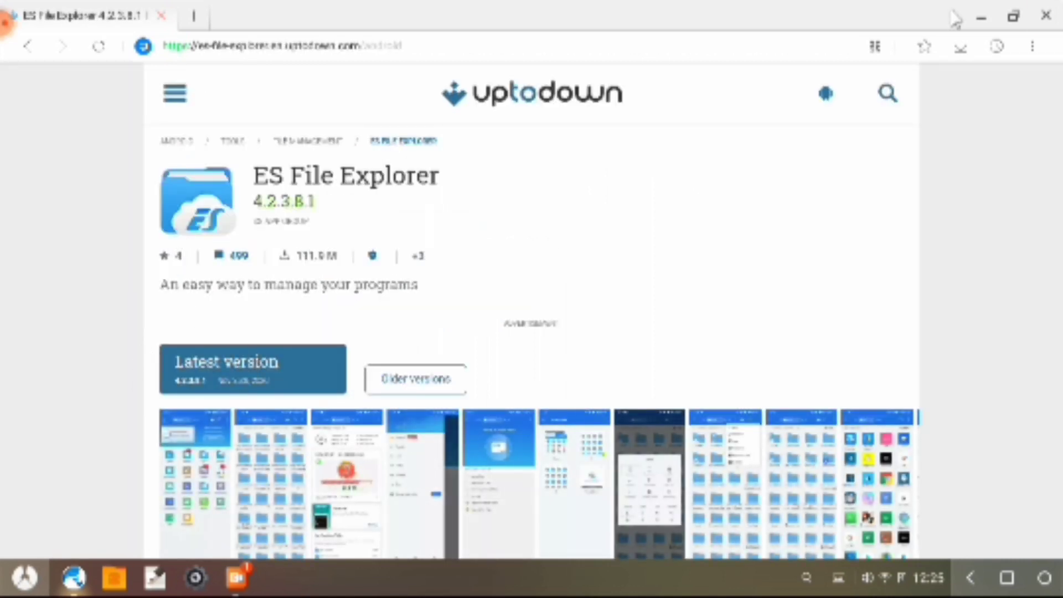
pyautogui.click(1046, 16)
# Launch ES File Explorer and check the Root Explorer option among its tools
pyautogui.click(24, 578)
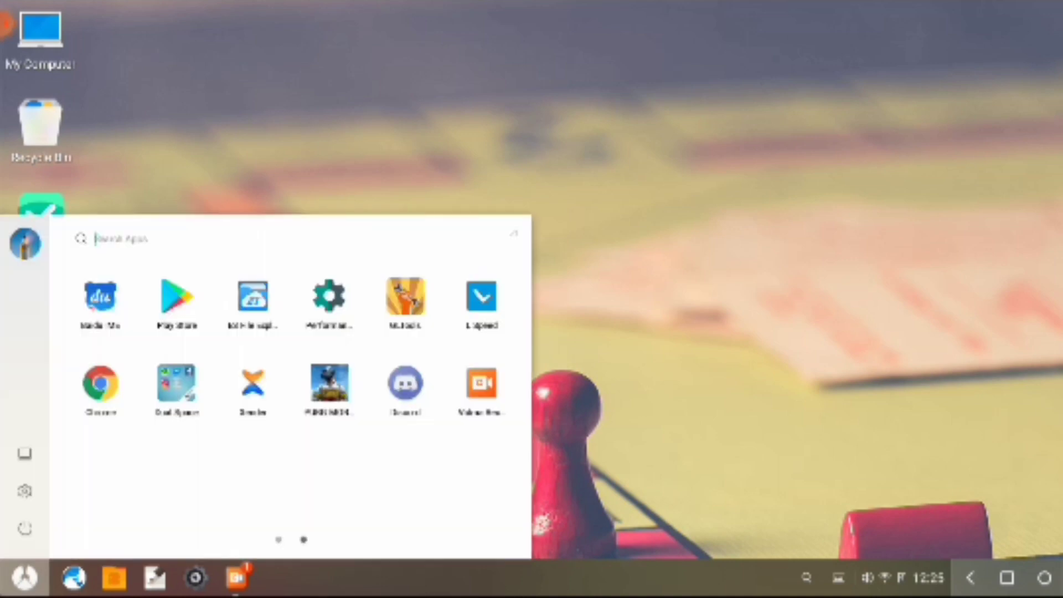
pyautogui.click(240, 320)
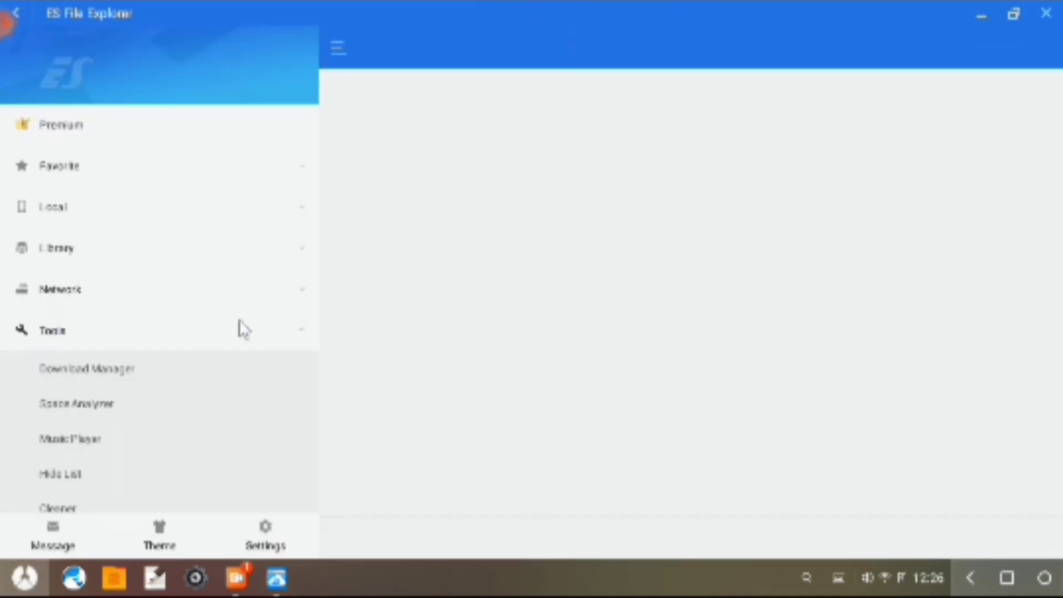
pyautogui.moveTo(212, 326); pyautogui.dragTo(190, 118)
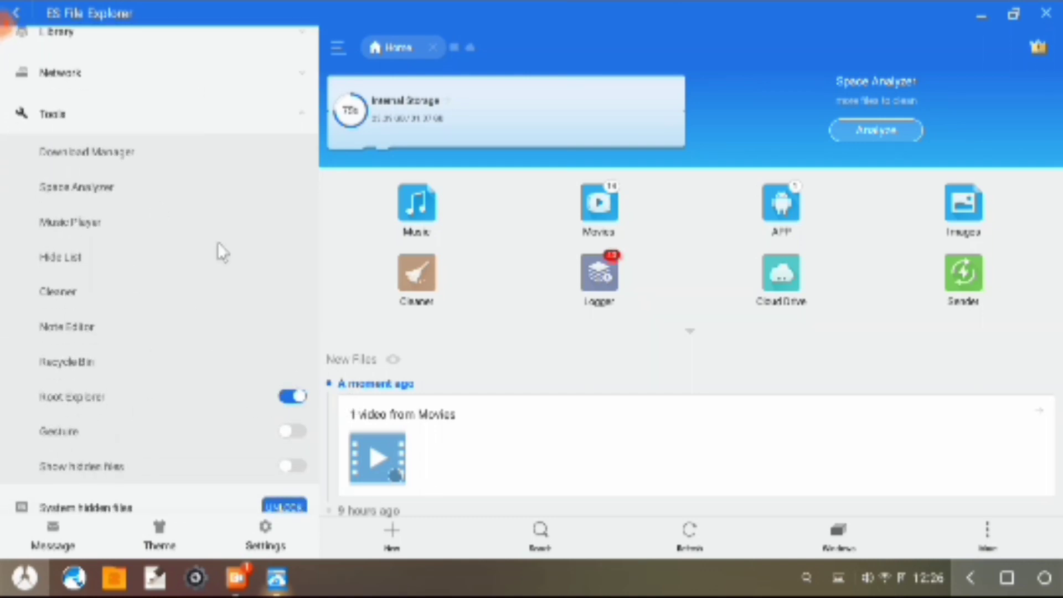
# Go from internal storage to the device's root directory and open init.sh from the etc folder in the text editor
pyautogui.click(433, 103)
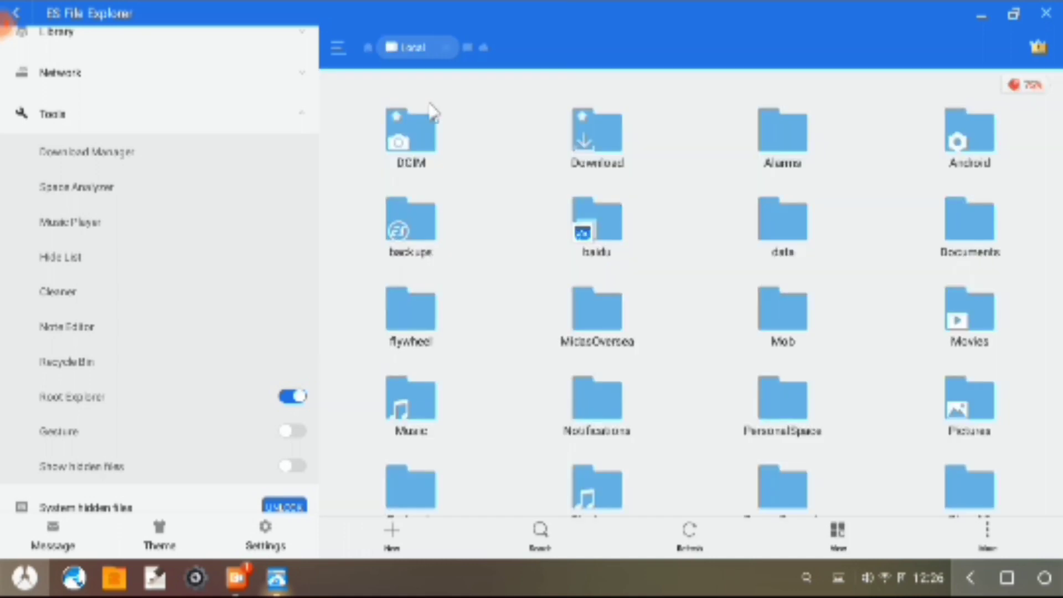
pyautogui.click(346, 49)
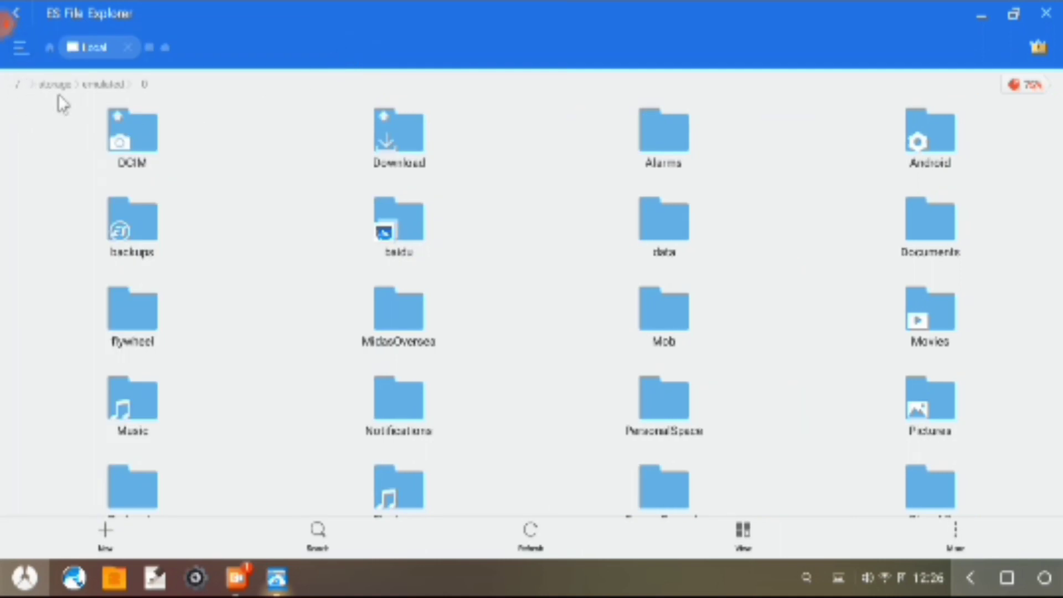
pyautogui.click(17, 86)
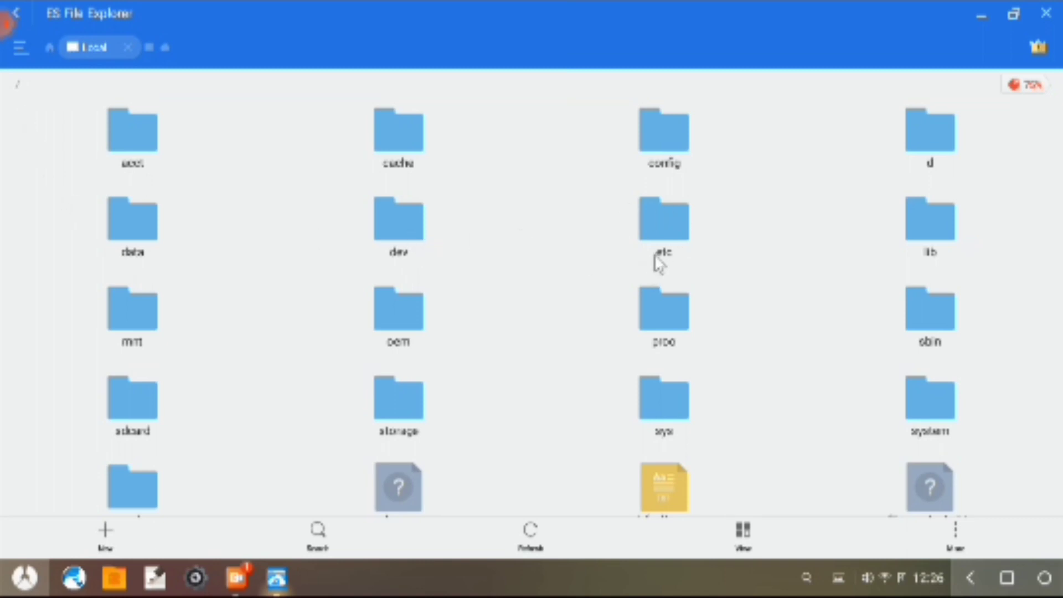
pyautogui.click(677, 230)
pyautogui.scroll(-5, 786, 257)
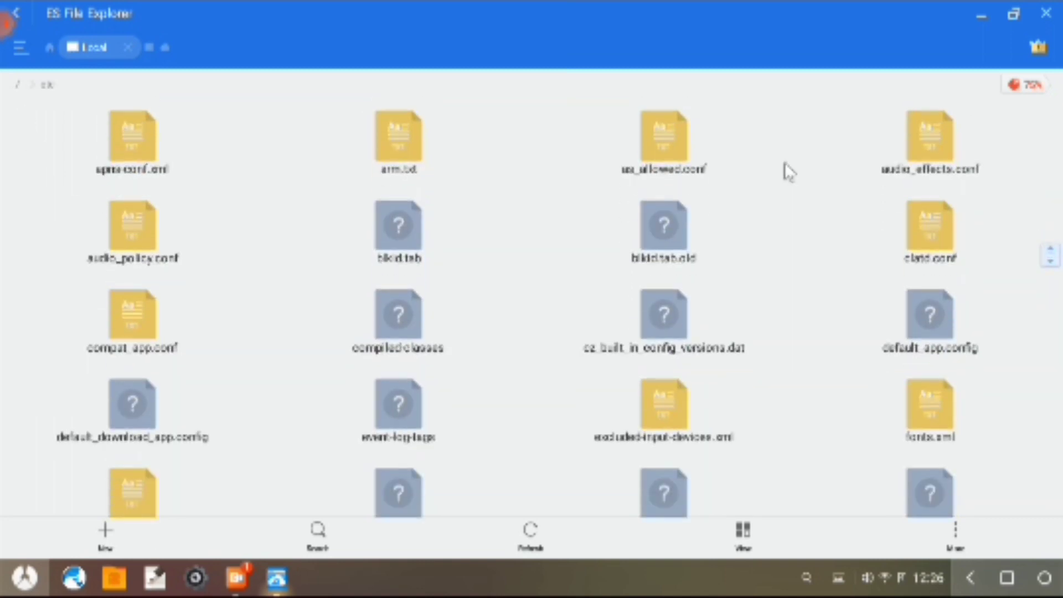
pyautogui.scroll(-3, 831, 313)
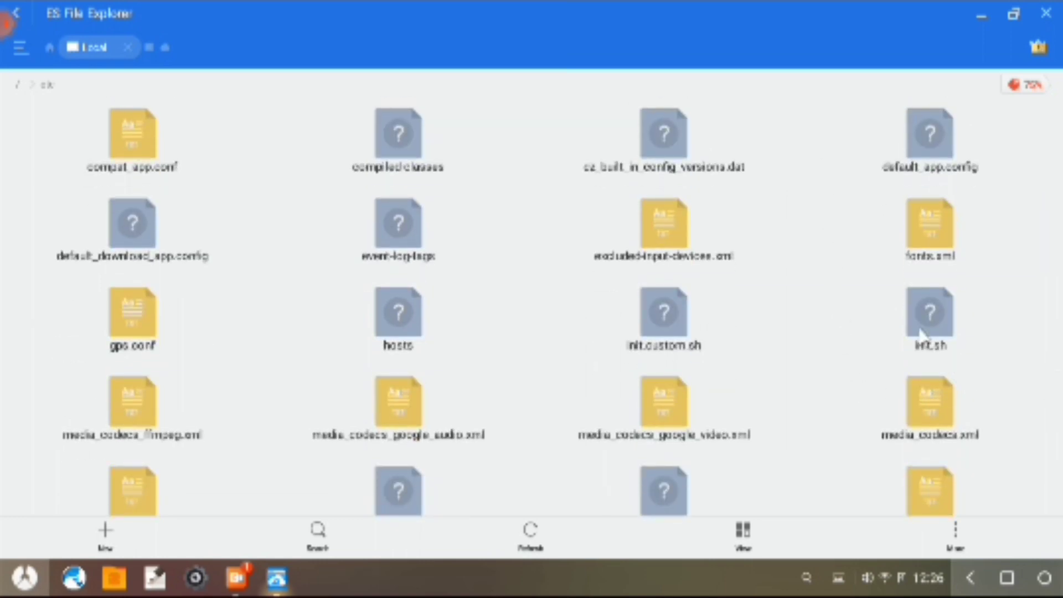
pyautogui.click(953, 318)
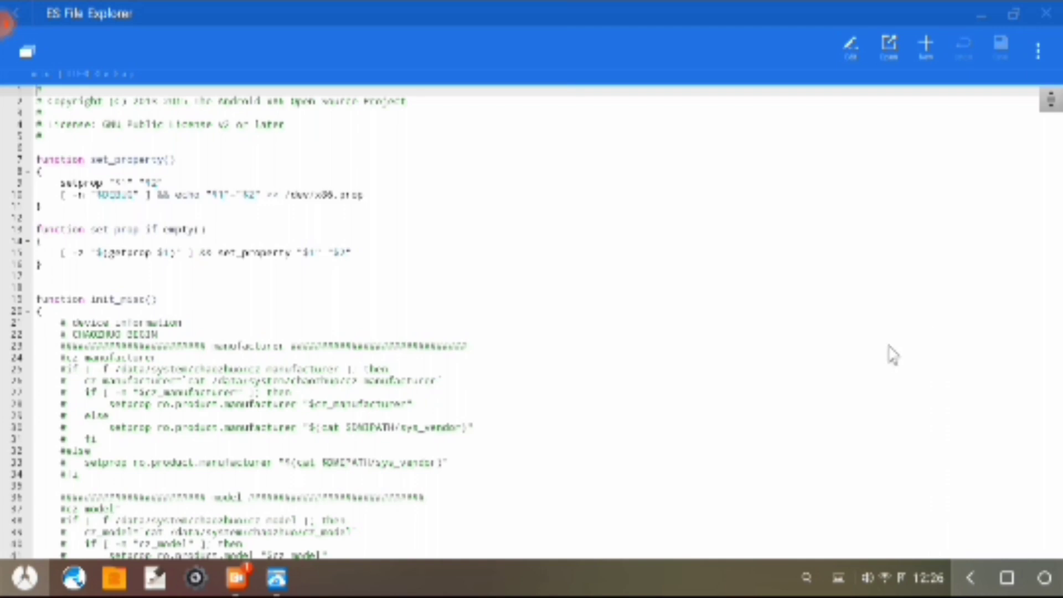
# Enable editing of init.sh and set the 'Mic Boost' value on line 598 to 0
pyautogui.moveTo(1051, 101); pyautogui.dragTo(1052, 493)
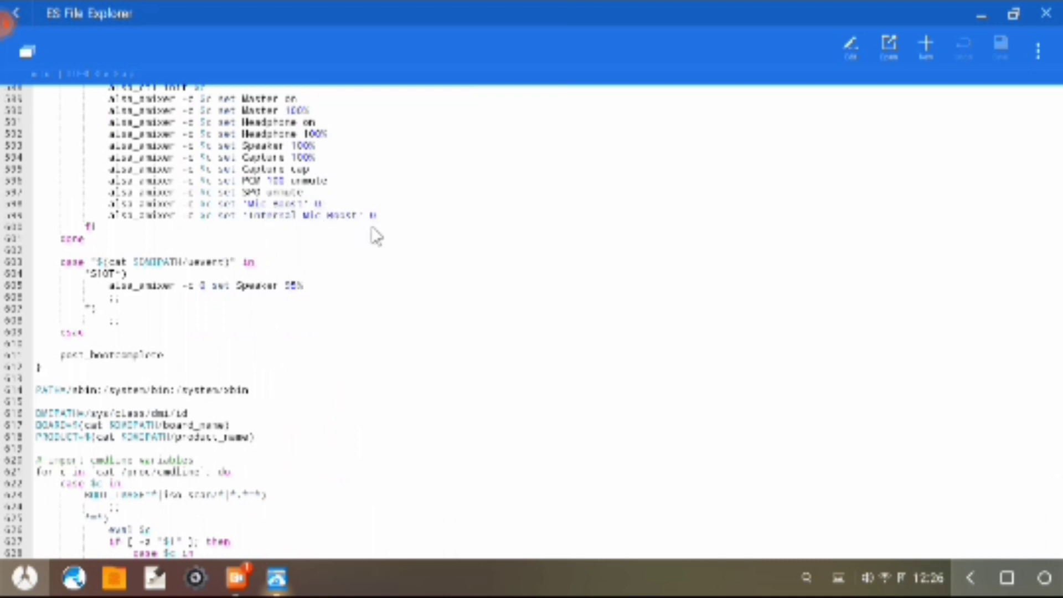
pyautogui.click(324, 204)
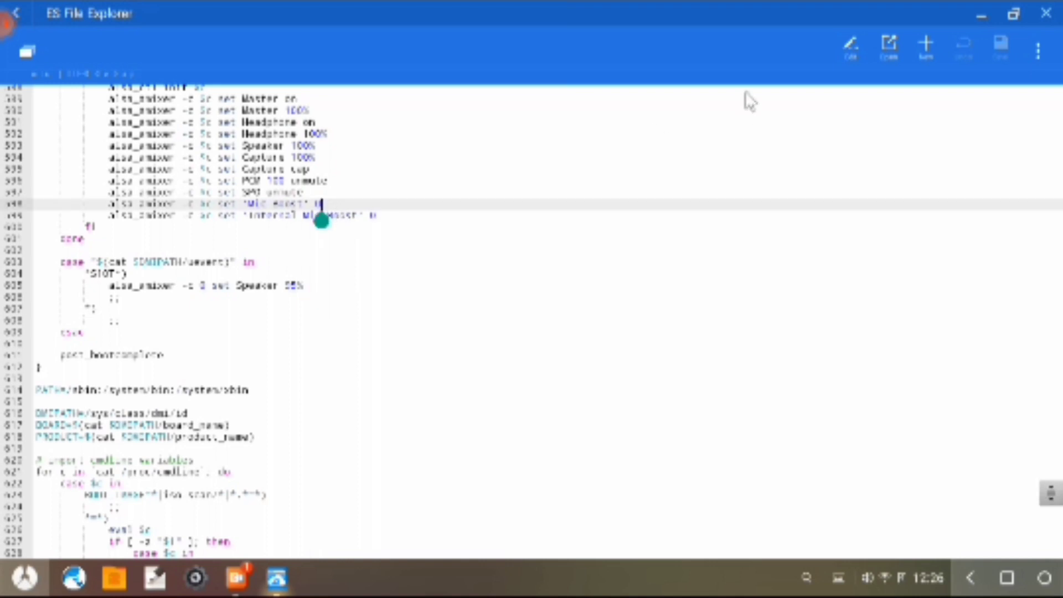
pyautogui.click(851, 45)
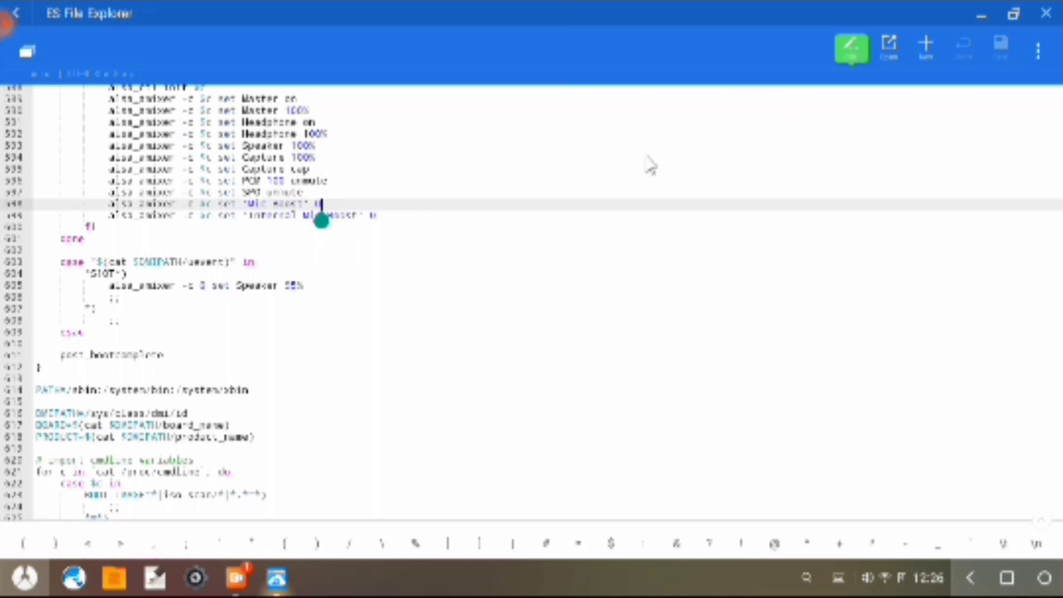
pyautogui.press('BackSpace')
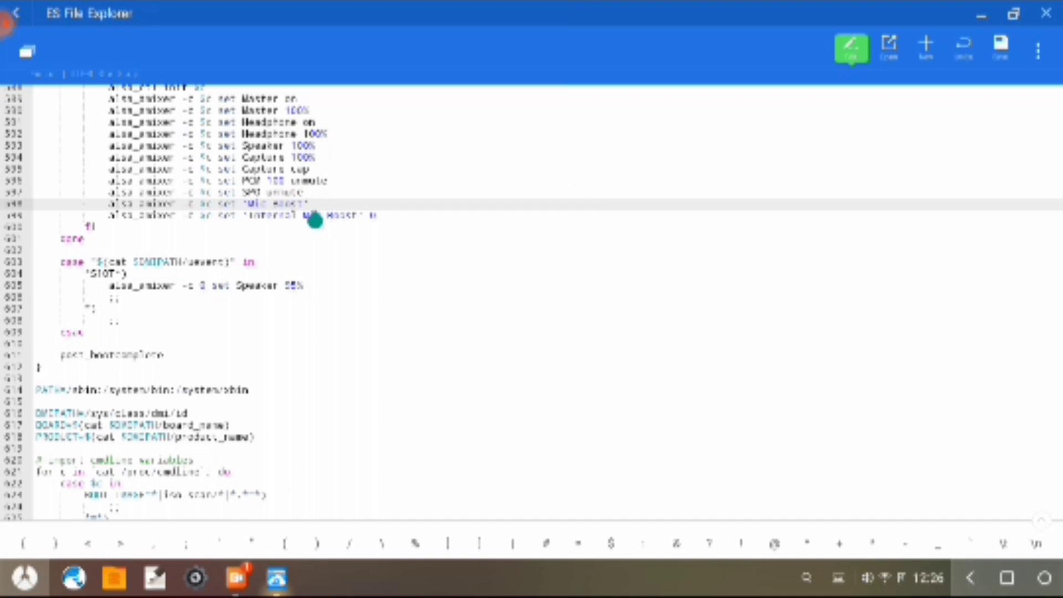
pyautogui.write('0')
# Set the 'Internal Mic Boost' value on line 599 to 0, save init.sh and close ES File Explorer
pyautogui.click(410, 232)
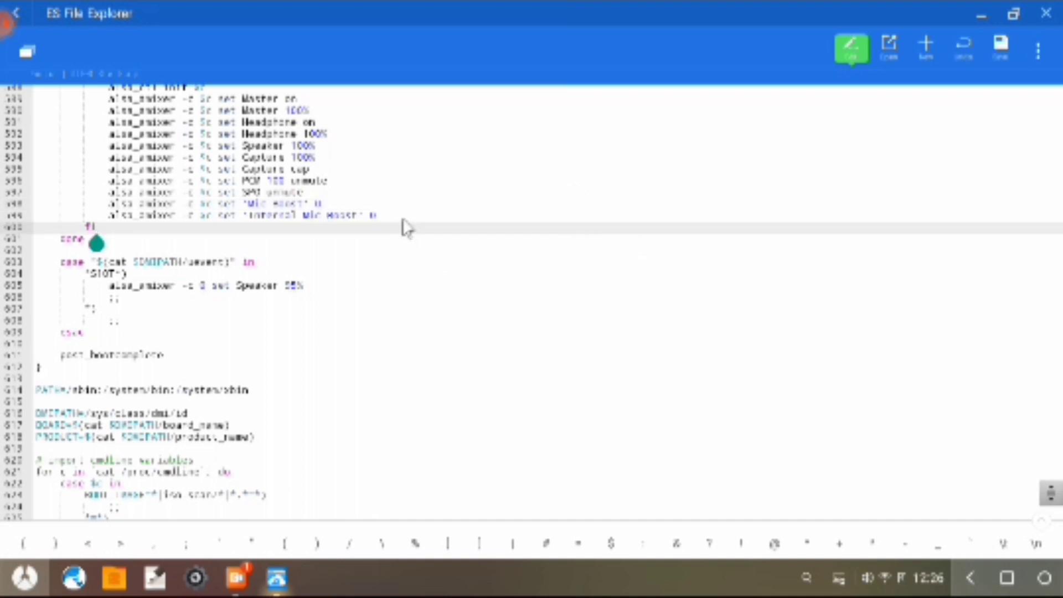
pyautogui.click(403, 218)
pyautogui.press('BackSpace')
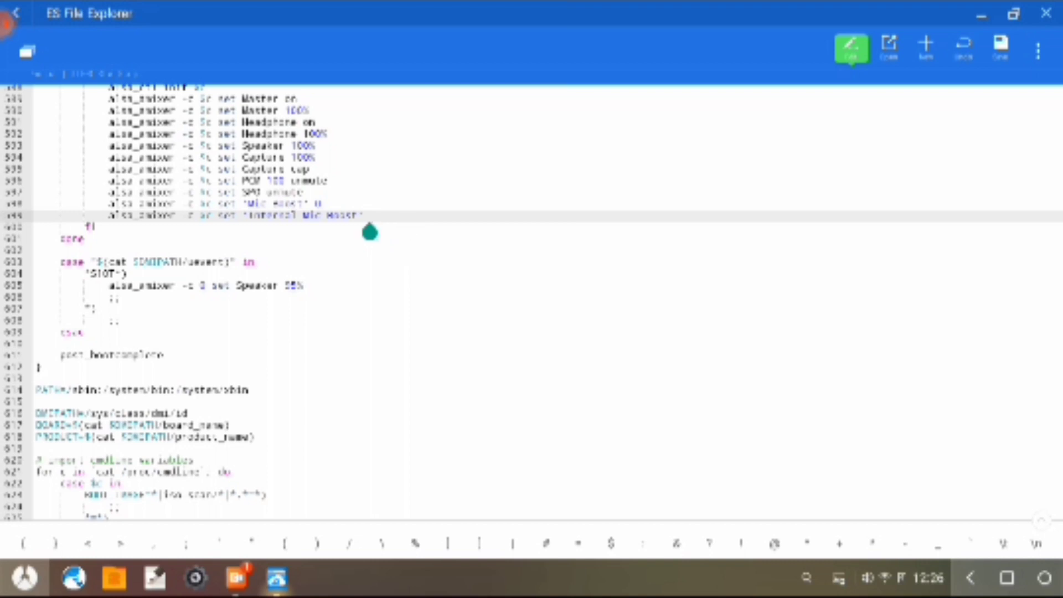
pyautogui.write('0')
pyautogui.click(1000, 51)
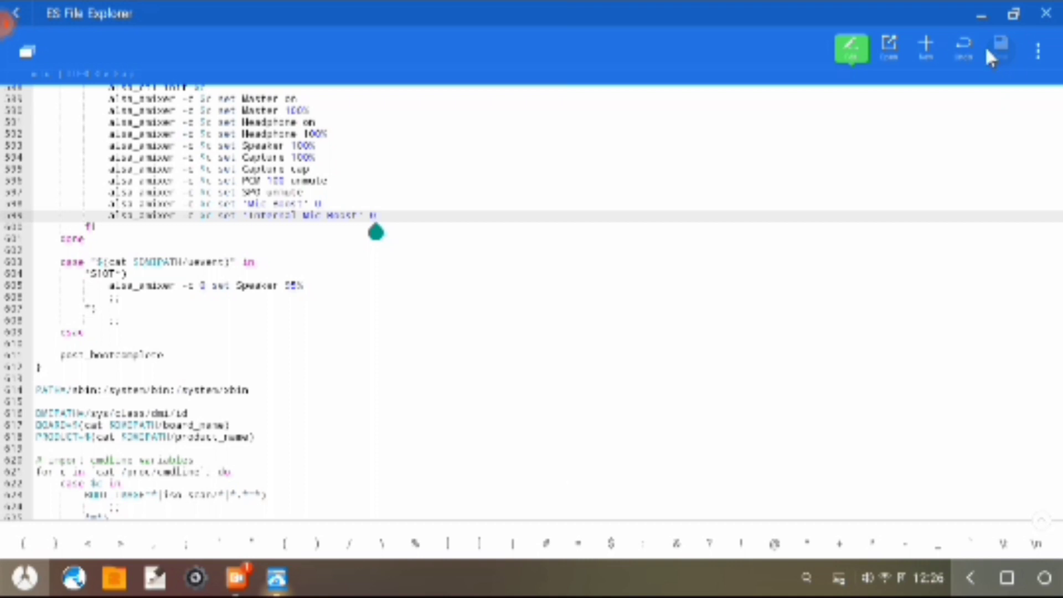
pyautogui.click(1046, 13)
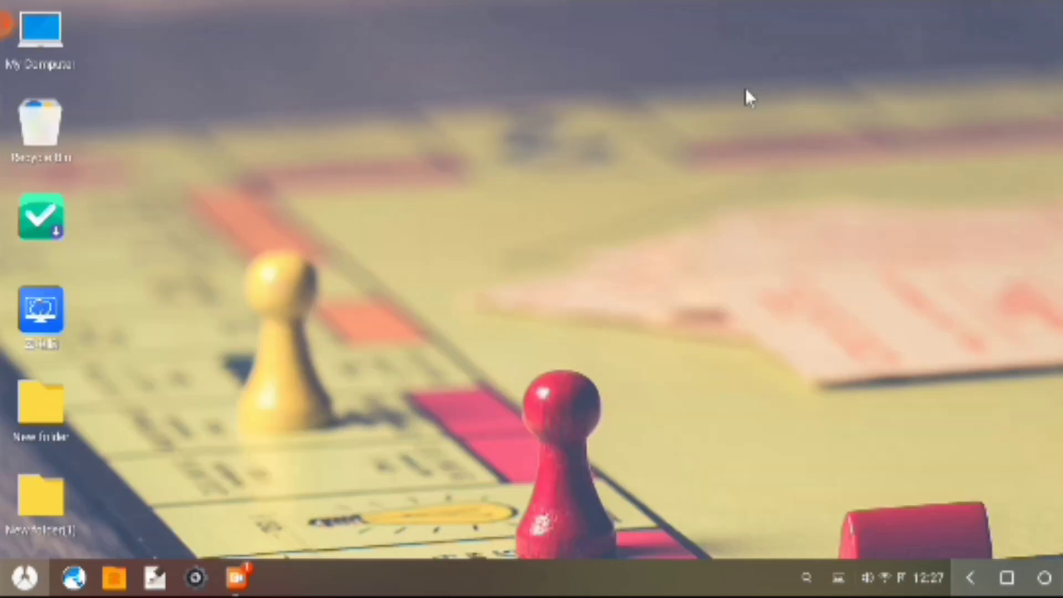
# Refresh the Phoenix OS desktop
pyautogui.rightClick(748, 91)
pyautogui.click(804, 234)
pyautogui.rightClick(630, 209)
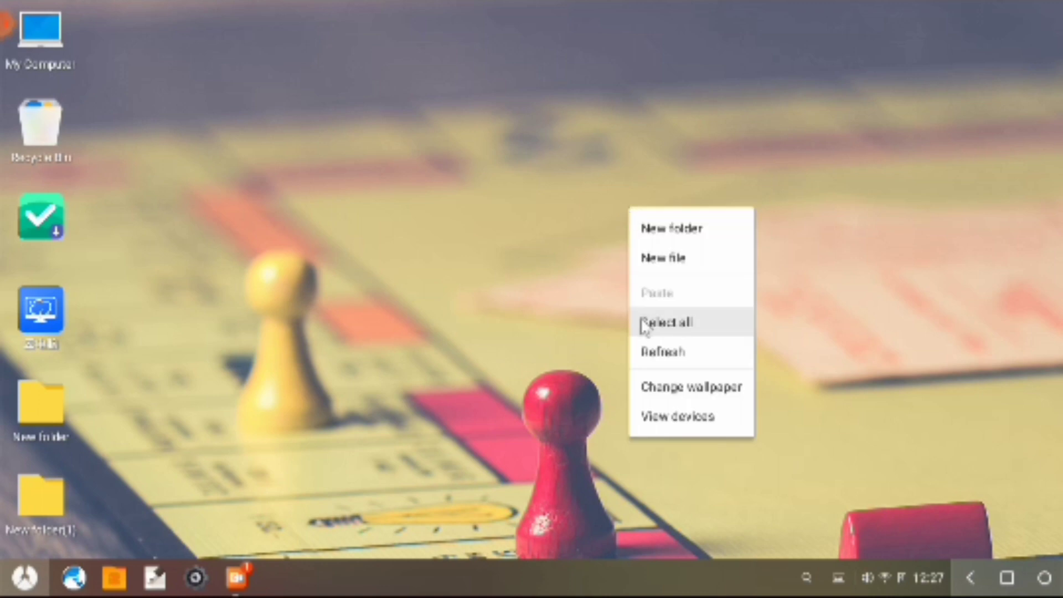
pyautogui.click(654, 353)
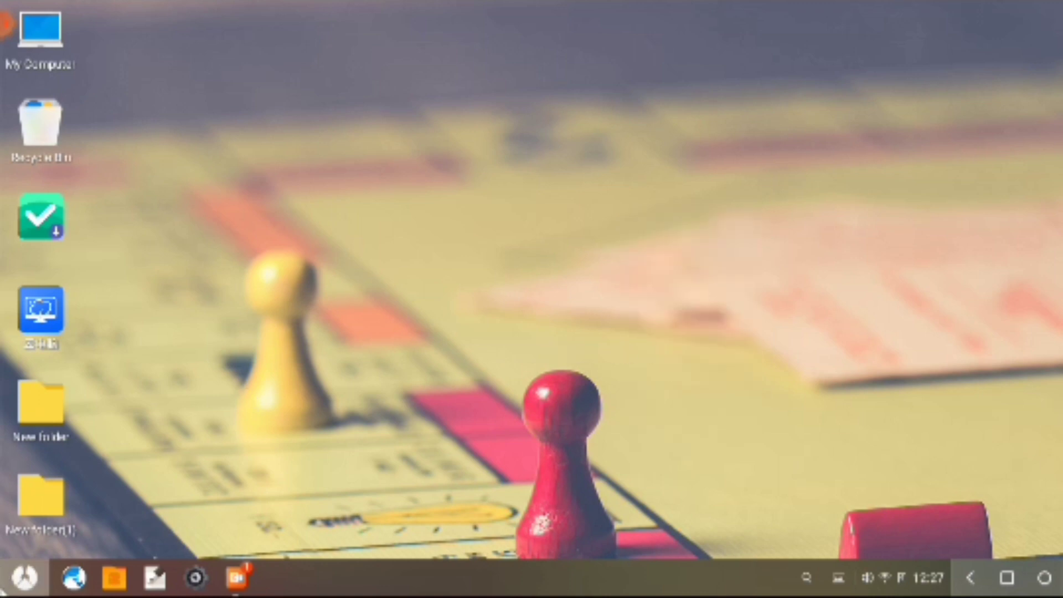
# Examine both pages of installed apps in the launcher, including GLTools and L Speed, then dismiss it
pyautogui.click(24, 578)
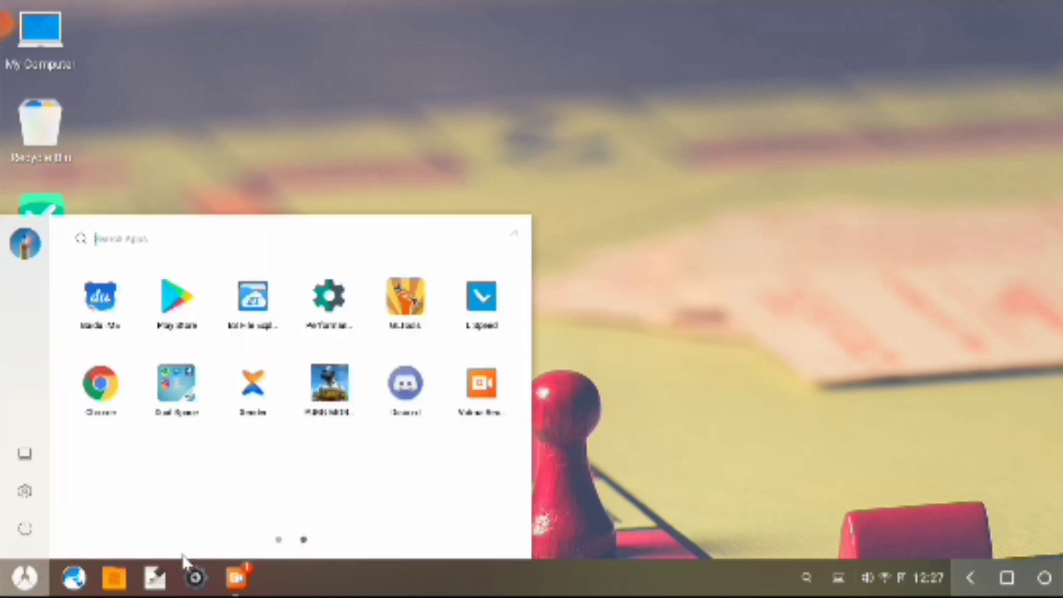
pyautogui.click(279, 541)
pyautogui.click(304, 541)
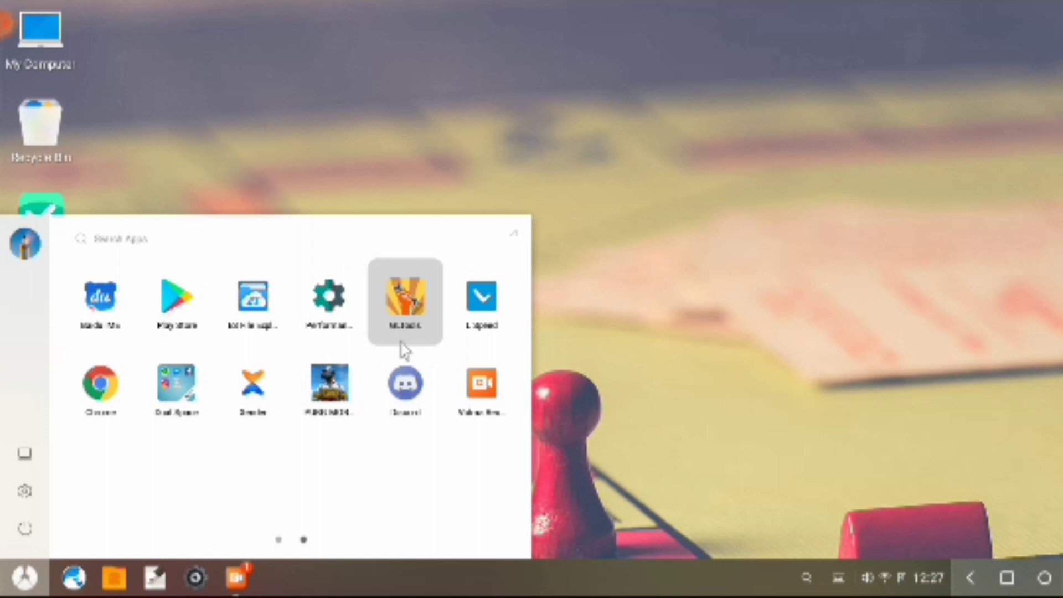
pyautogui.click(669, 319)
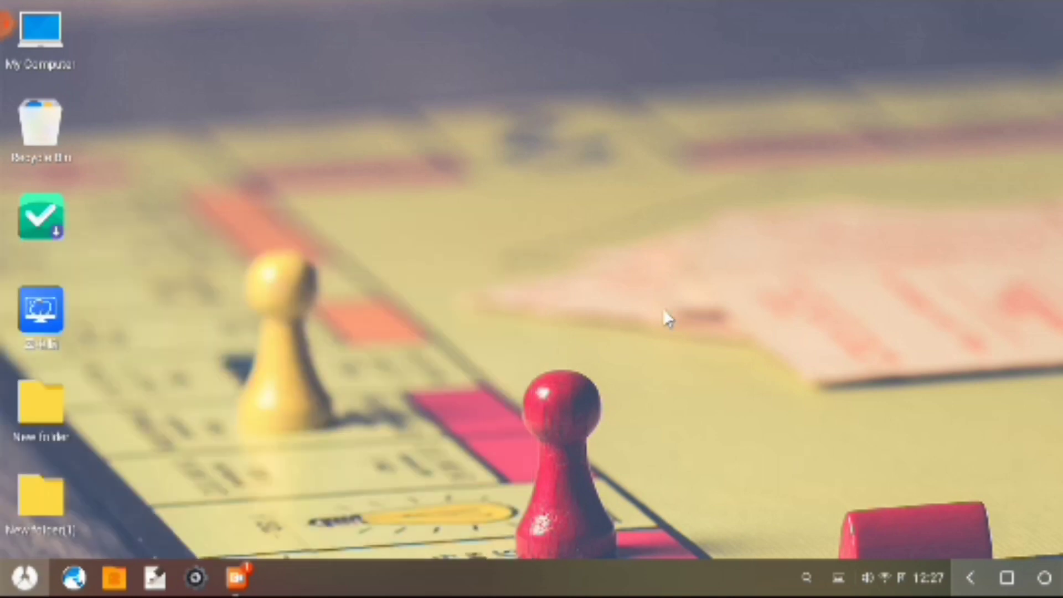
# Switch to the browser, search Google for "l speed" and open the Uptodown page for L Speed 2.5
pyautogui.click(75, 578)
pyautogui.click(192, 15)
pyautogui.click(160, 15)
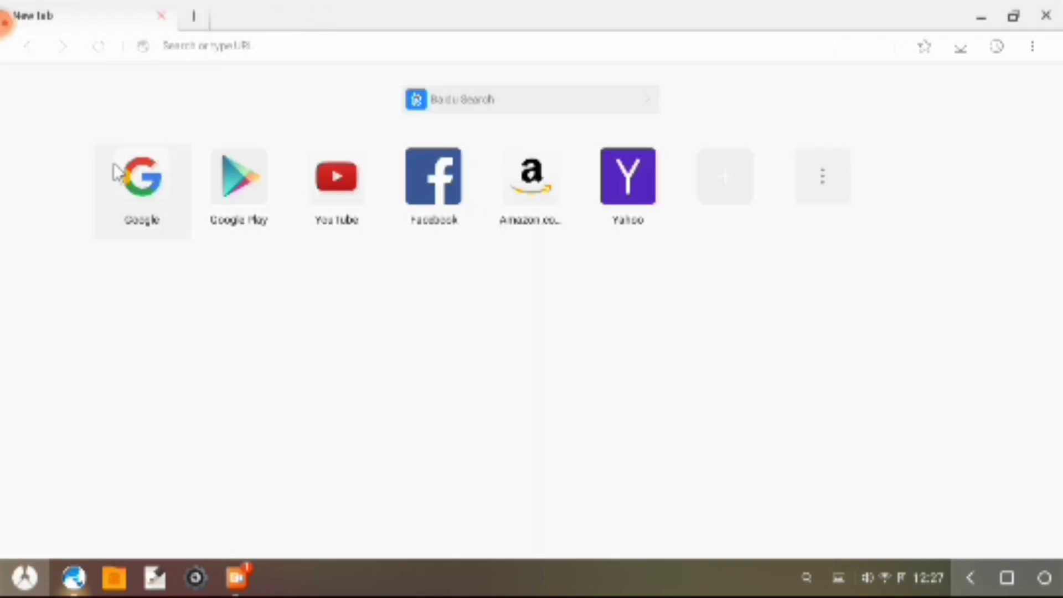
pyautogui.click(119, 173)
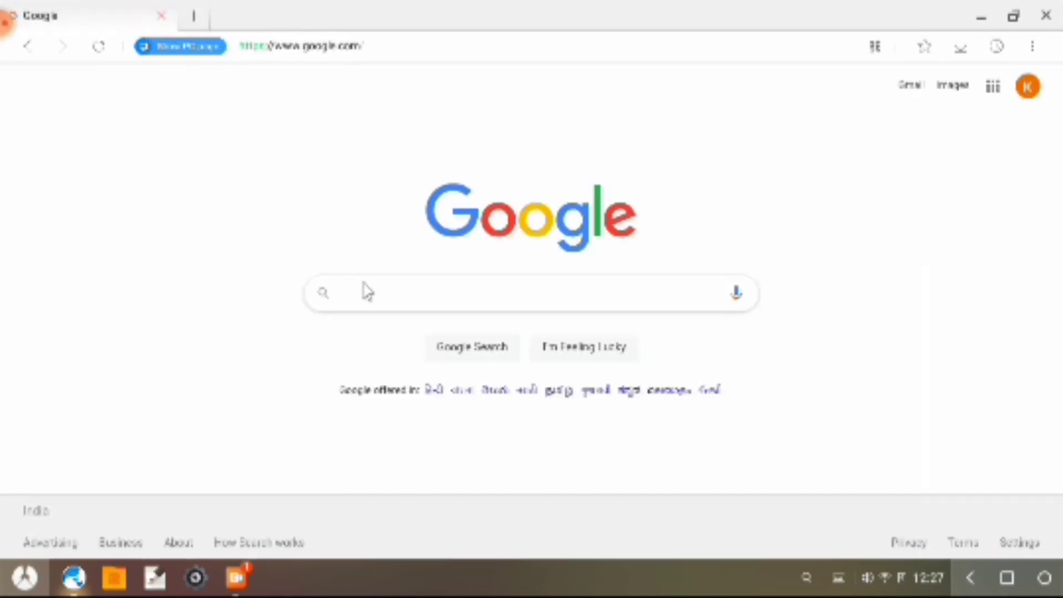
pyautogui.click(366, 292)
pyautogui.write('l')
pyautogui.click(374, 355)
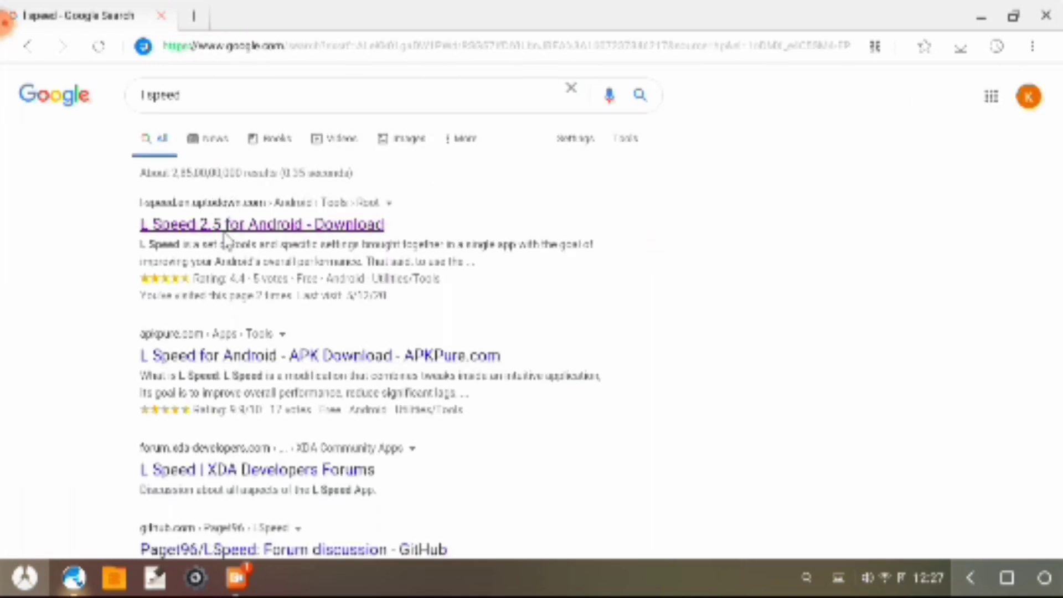
pyautogui.click(235, 225)
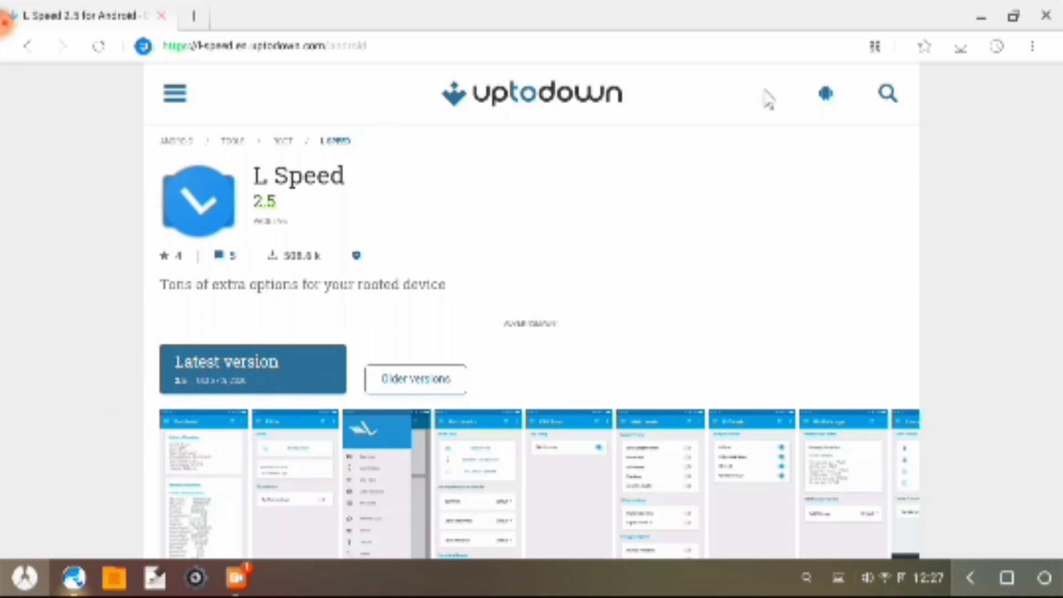
# Search Google for "gl tools" in a new tab and open the Malavida page for GLTools 4.01
pyautogui.click(198, 13)
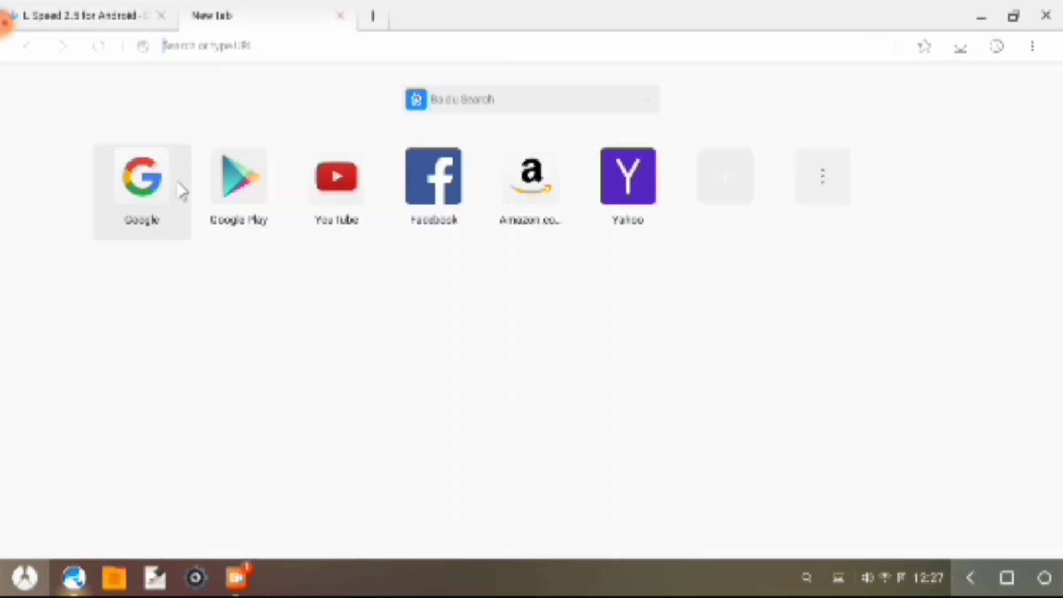
pyautogui.click(169, 192)
pyautogui.write('g')
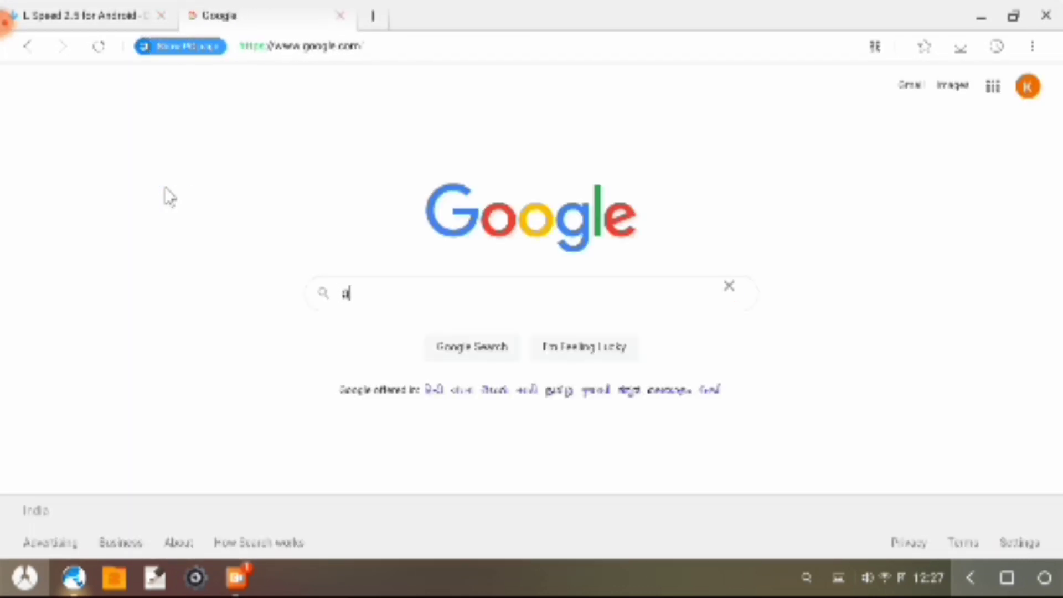
pyautogui.write('l')
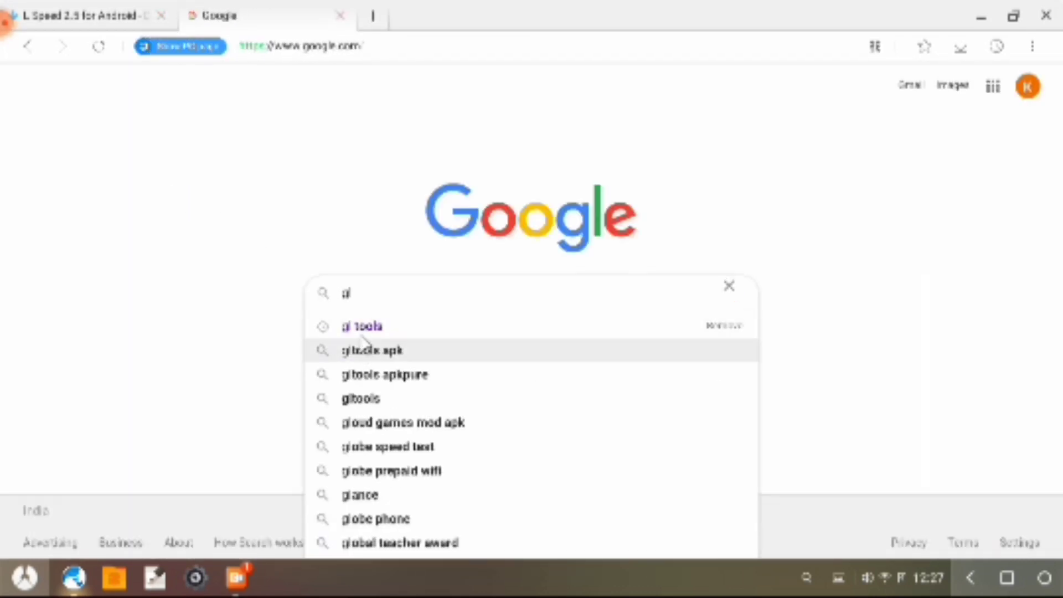
pyautogui.click(363, 331)
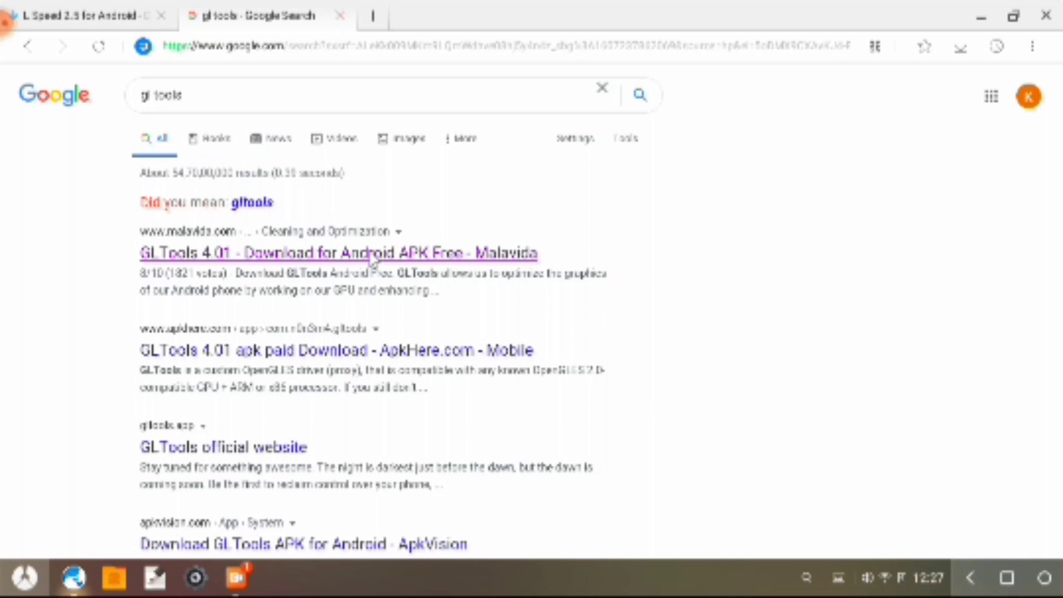
pyautogui.click(373, 256)
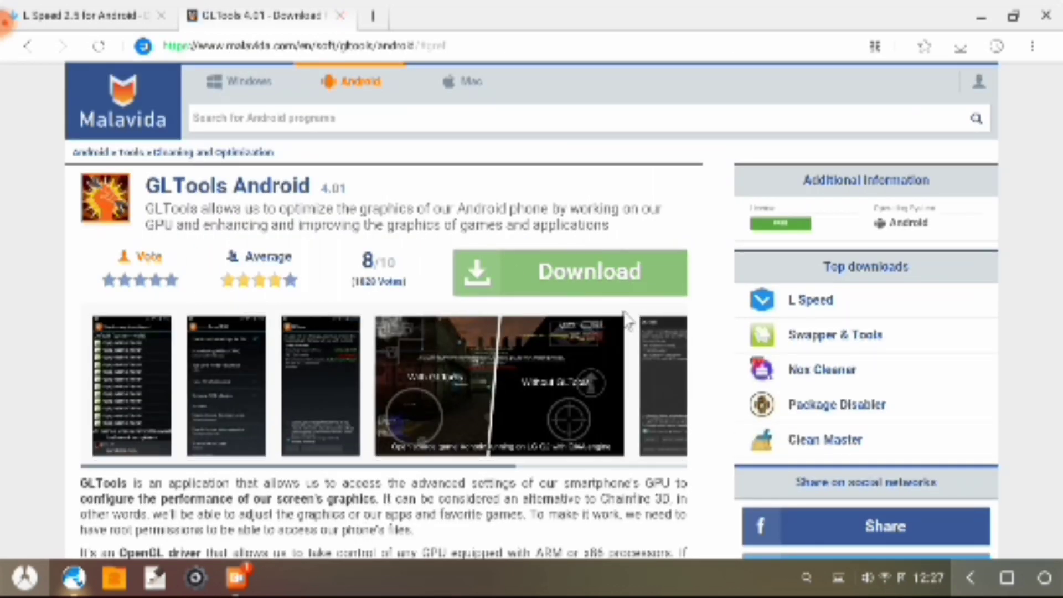
# Search Google for "performance tweaker" in another tab, open the Aptoide page for Performance Tweaker (ROOT) and allow all cookies
pyautogui.click(373, 15)
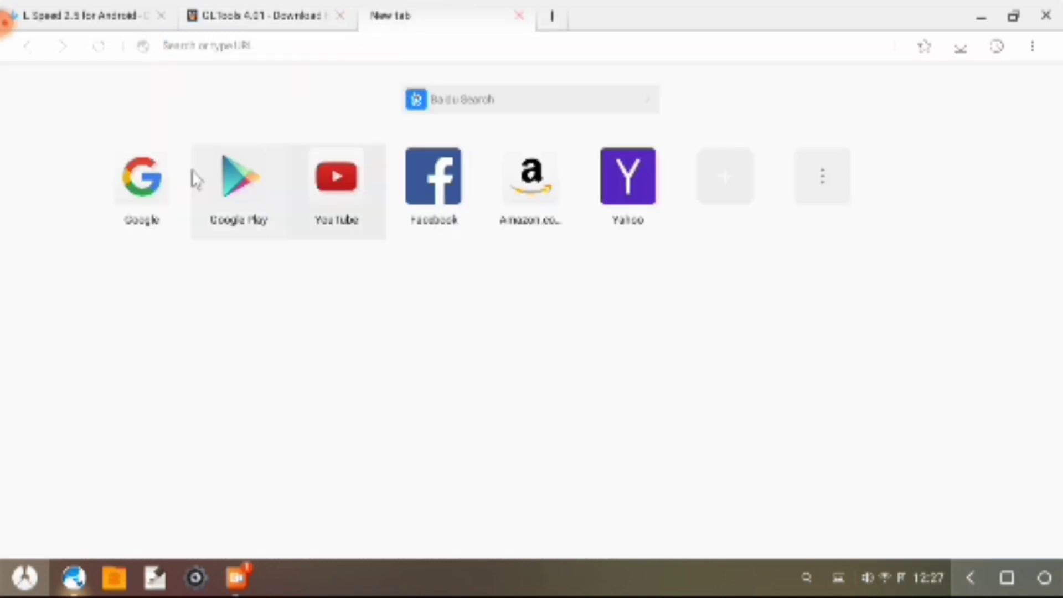
pyautogui.click(143, 180)
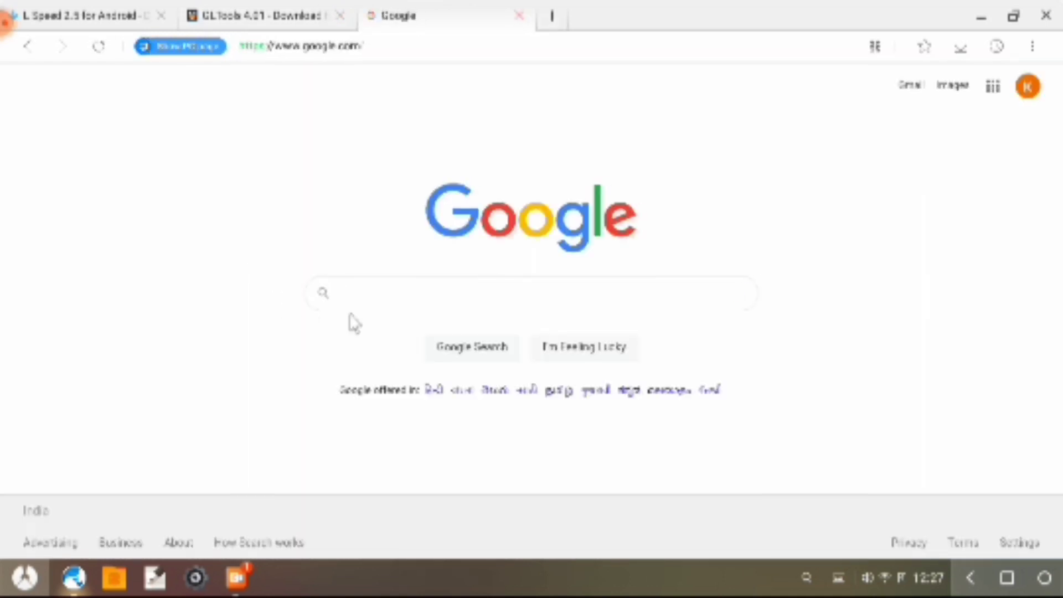
pyautogui.write('per')
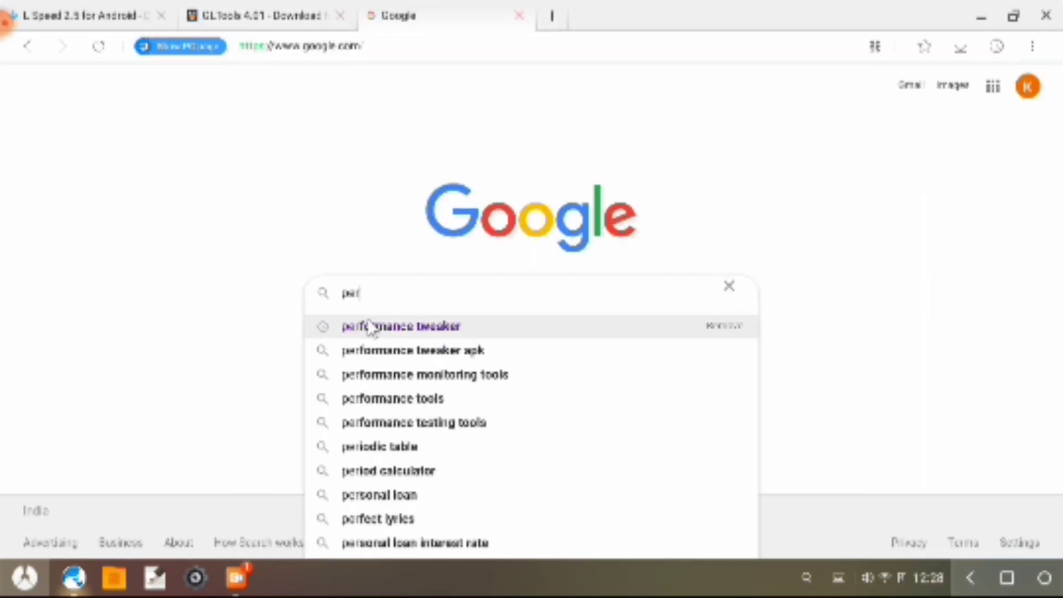
pyautogui.click(448, 330)
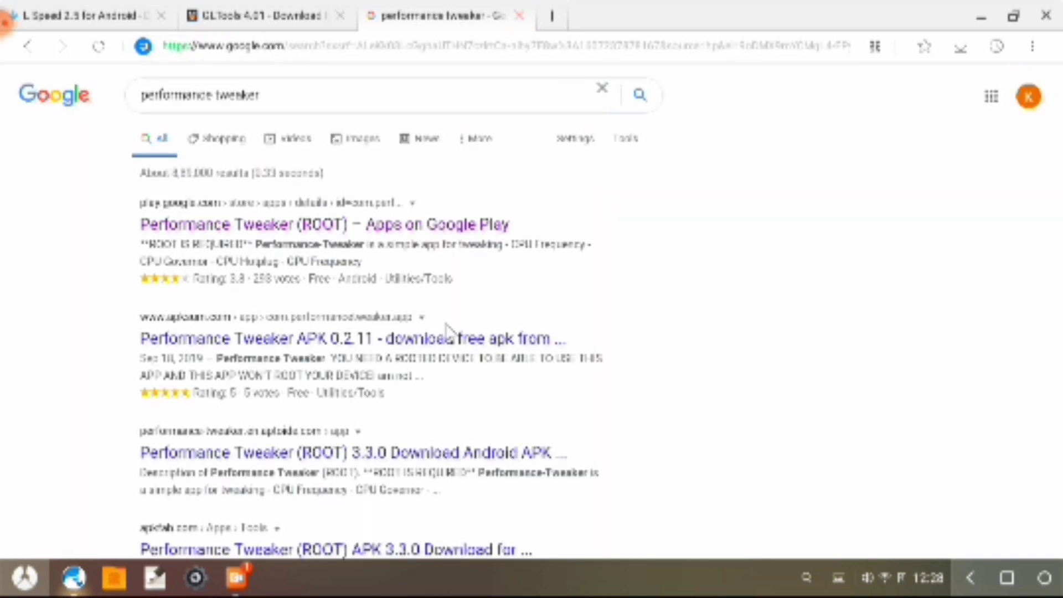
pyautogui.scroll(-1, 447, 331)
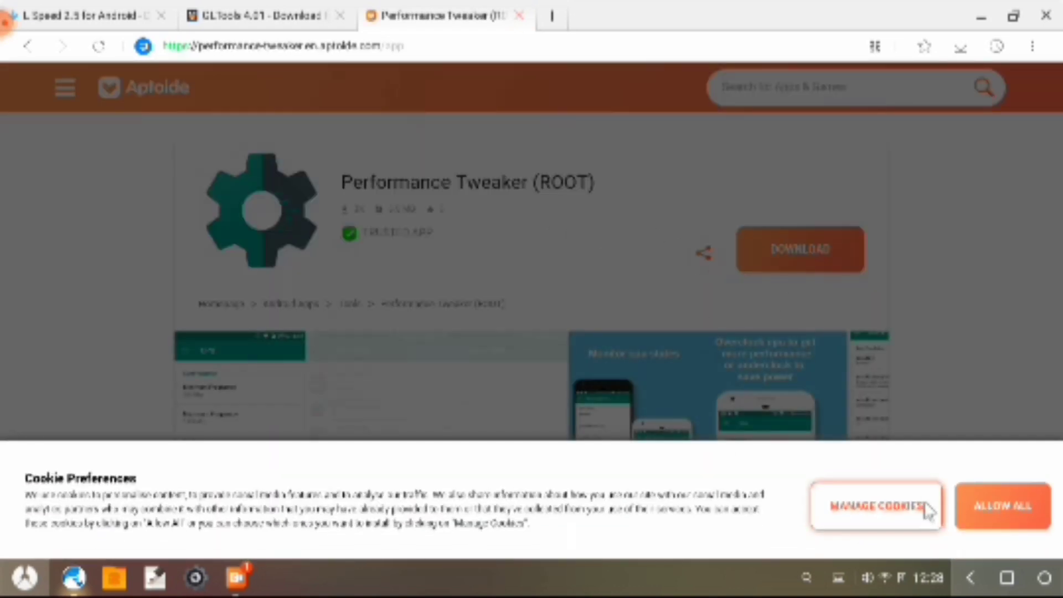
pyautogui.click(1029, 507)
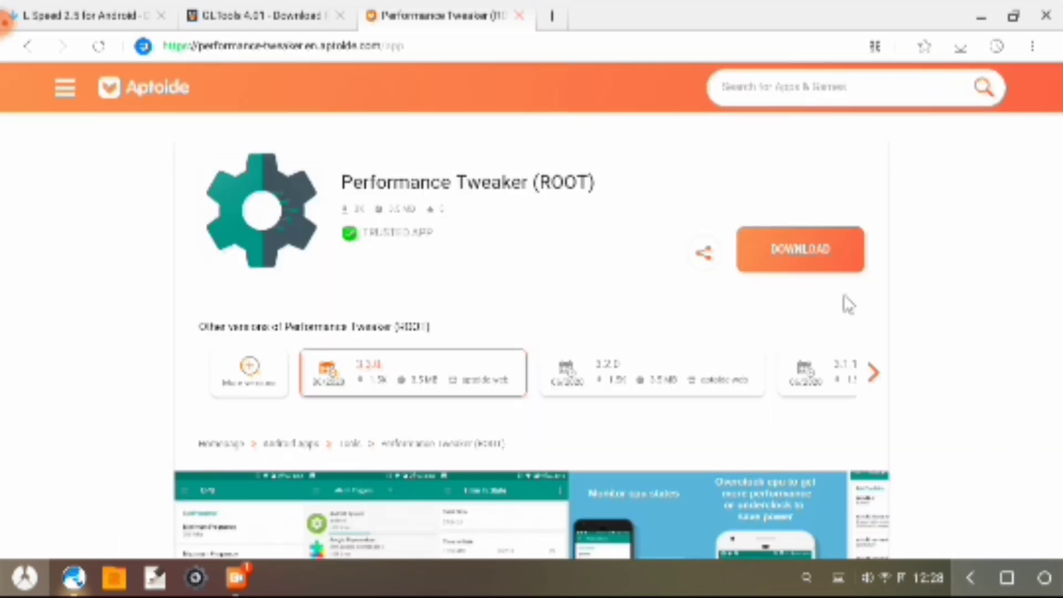